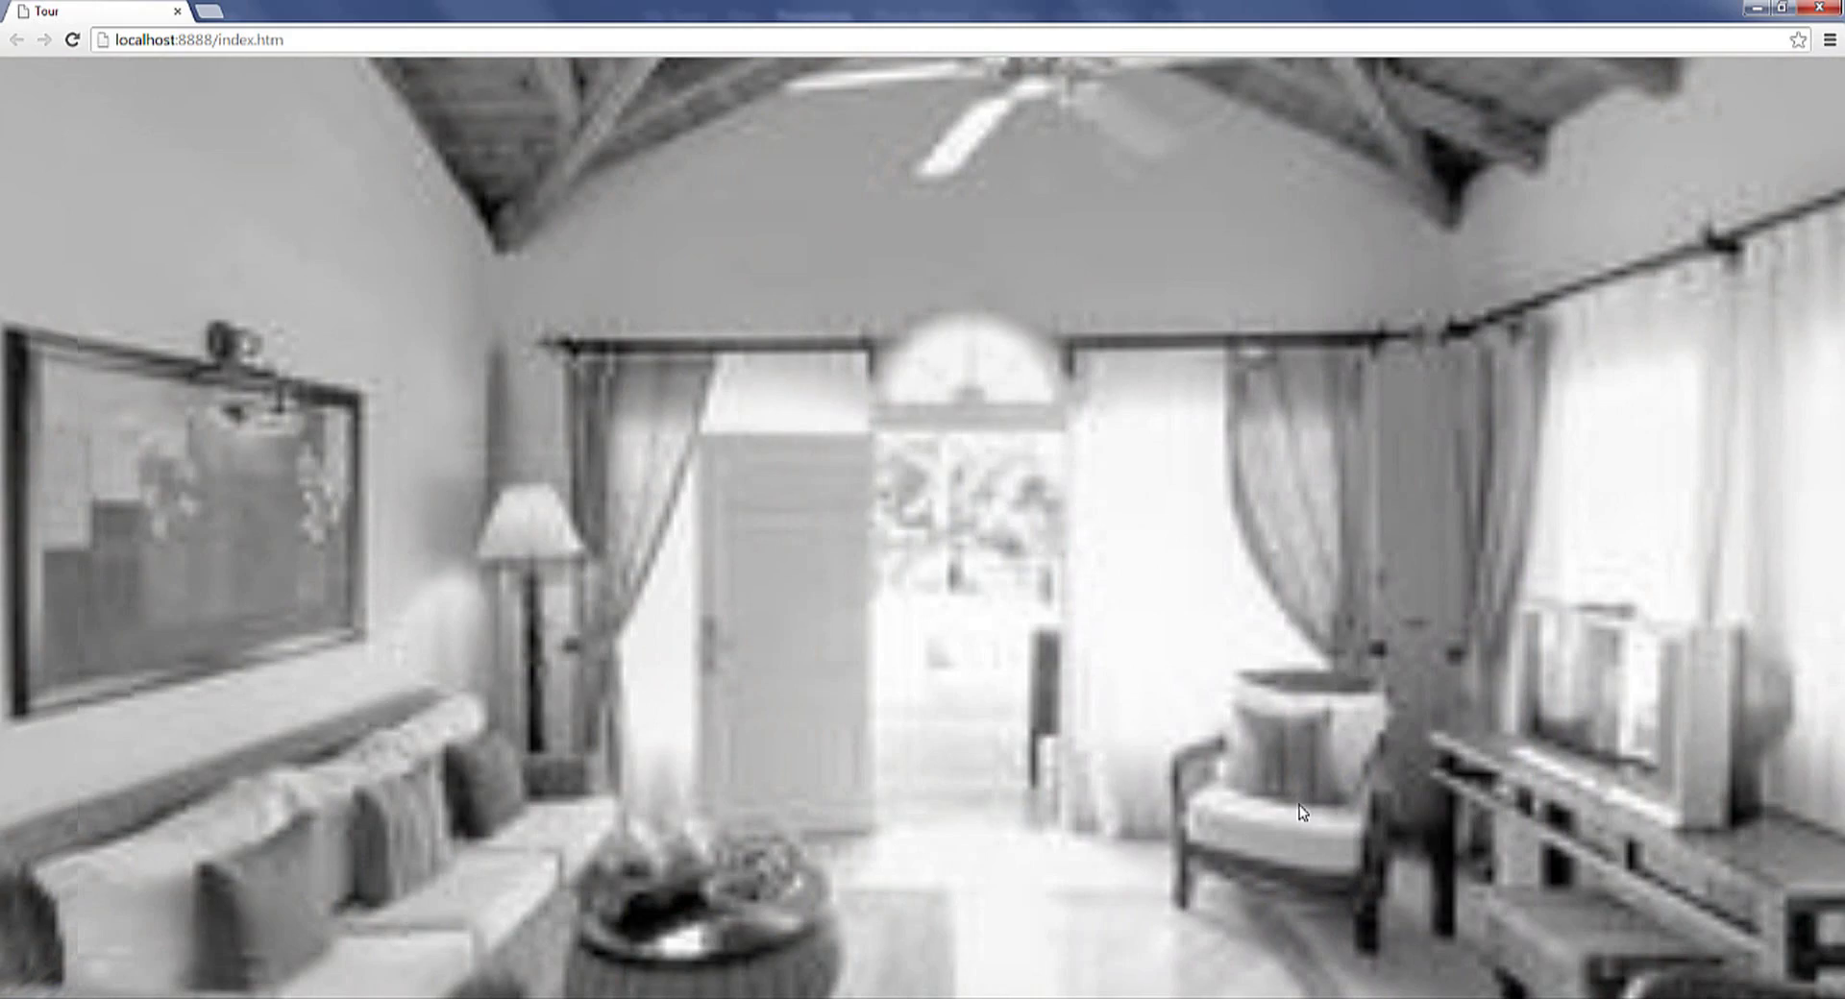
Step: Pan around the bedroom panorama in the Chrome tour preview
mouse_move(1033, 671)
mouse_down()
mouse_move(1170, 689)
mouse_move(1232, 654)
mouse_move(980, 569)
mouse_up()
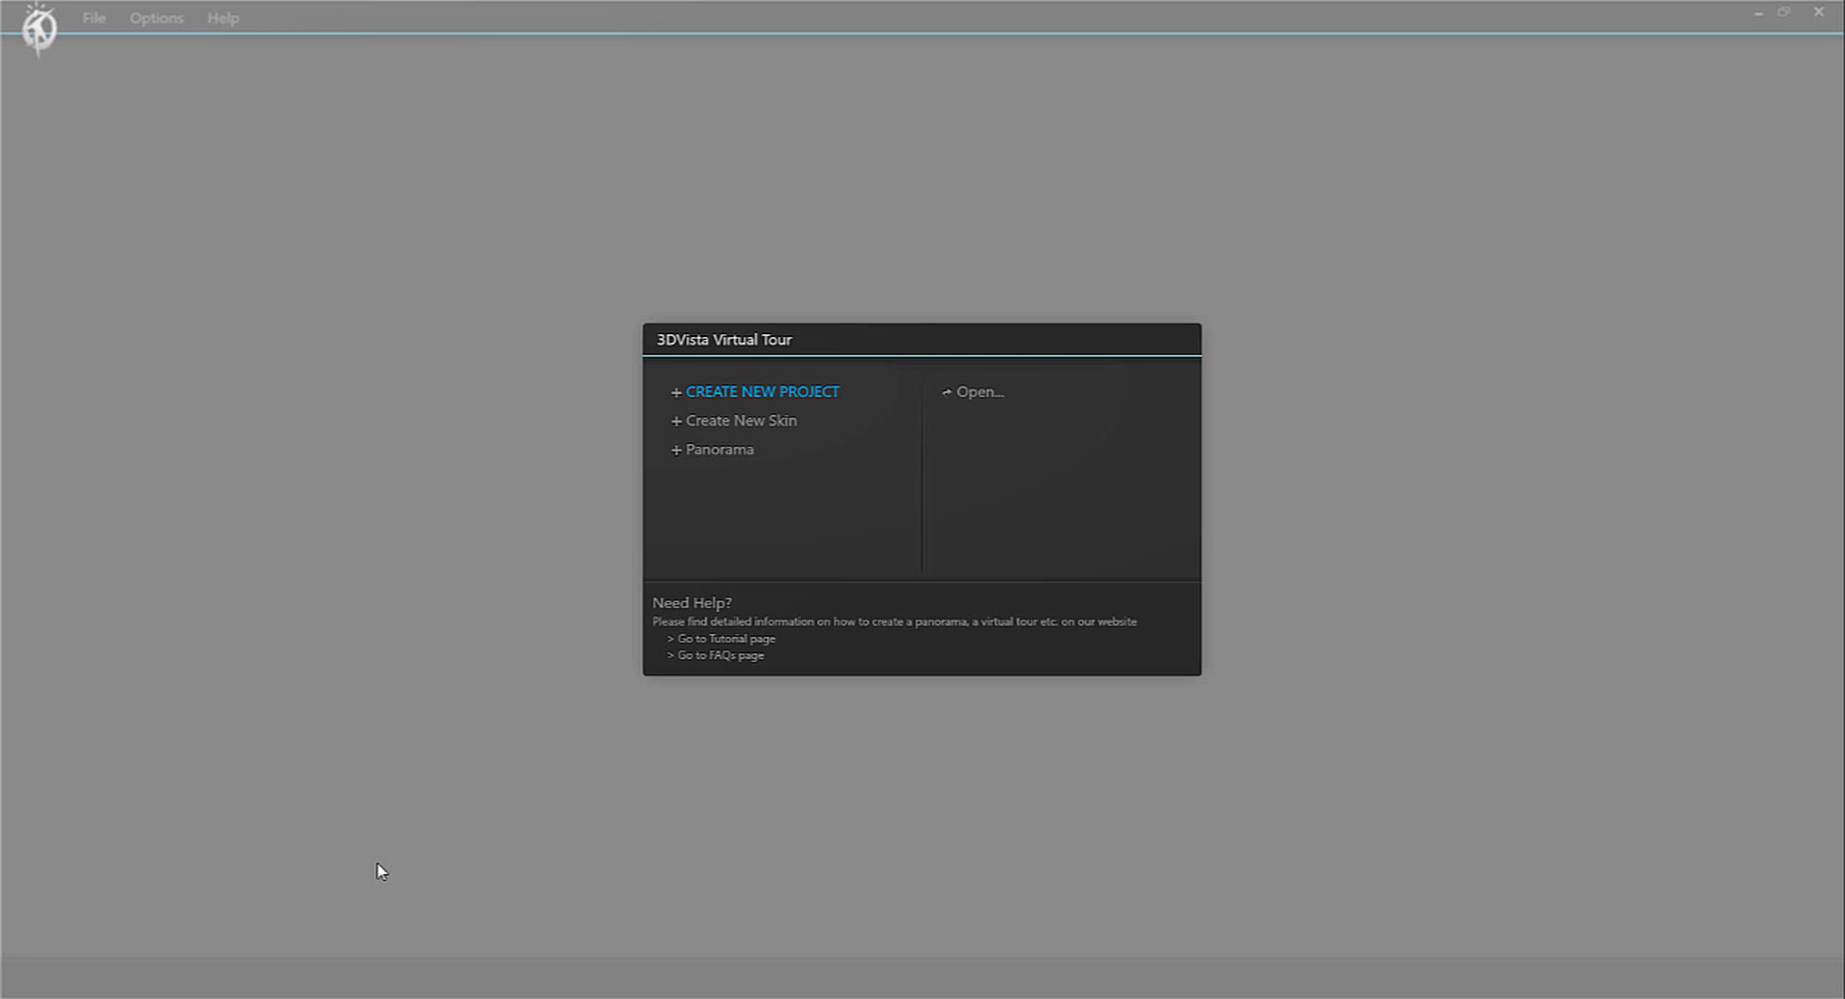
Step: Create a new Empty skin project and import Beach Villa 3101Bed as a standard panorama
click(796, 396)
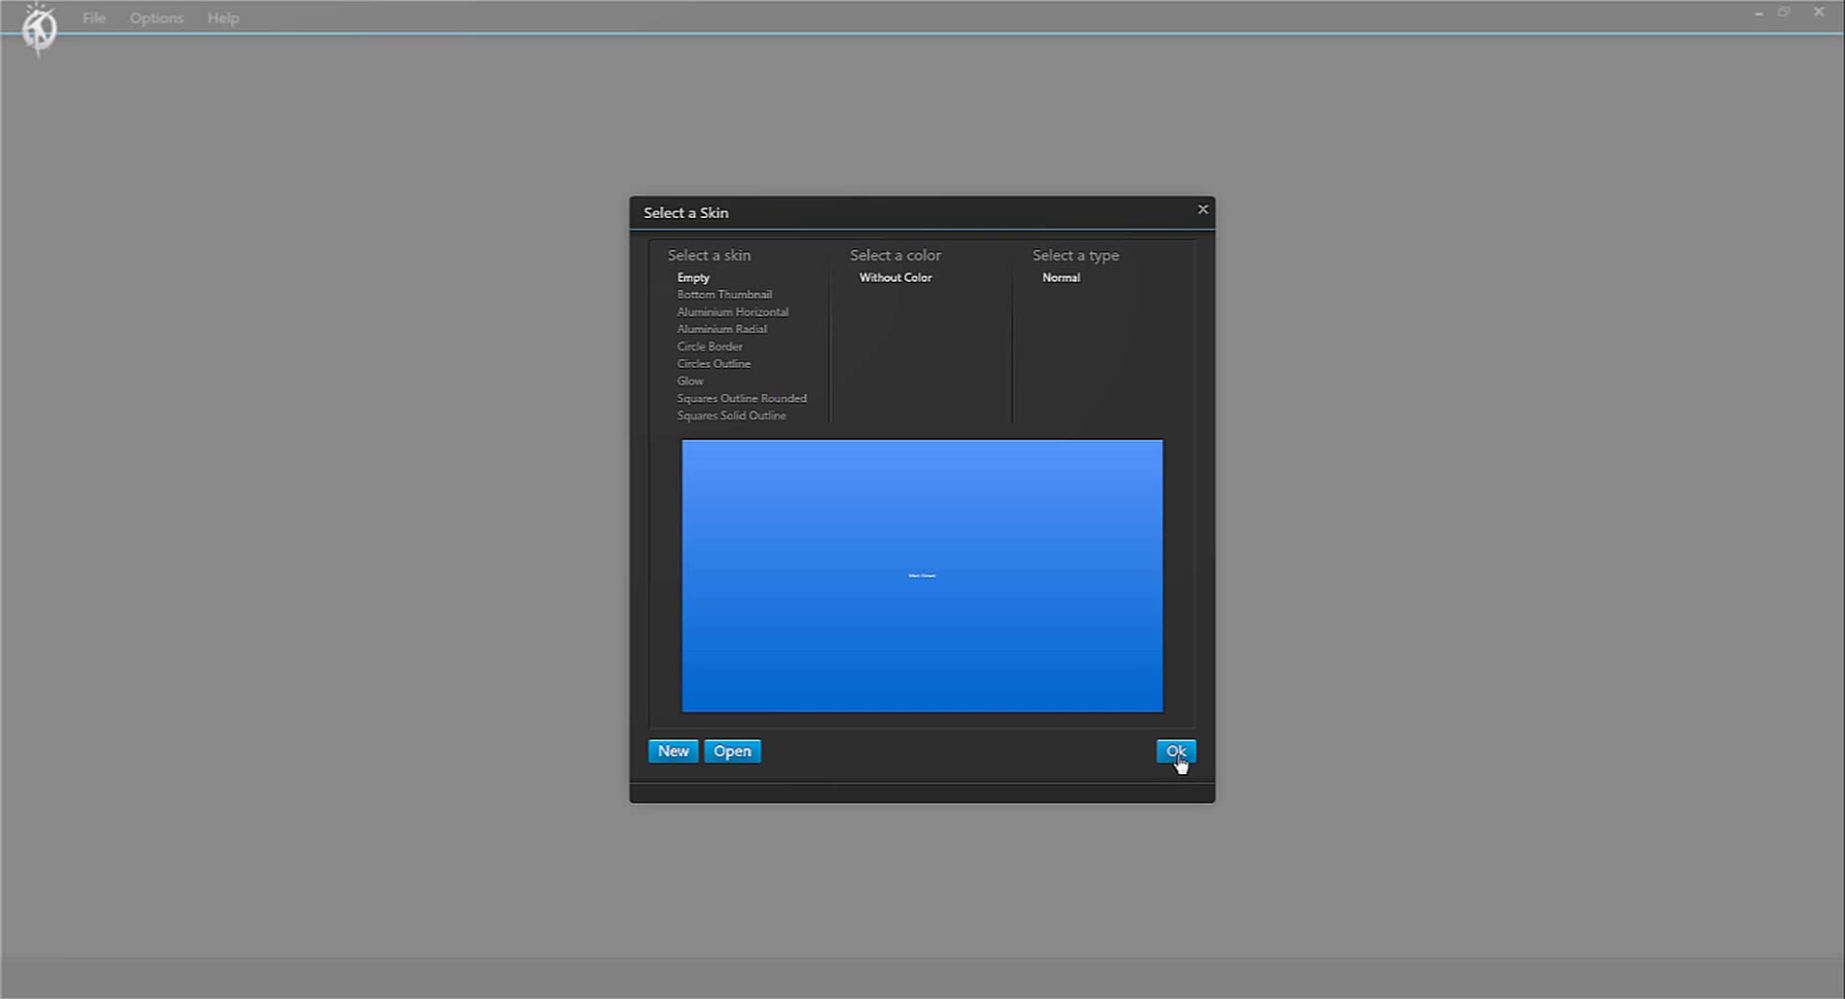
click(1176, 754)
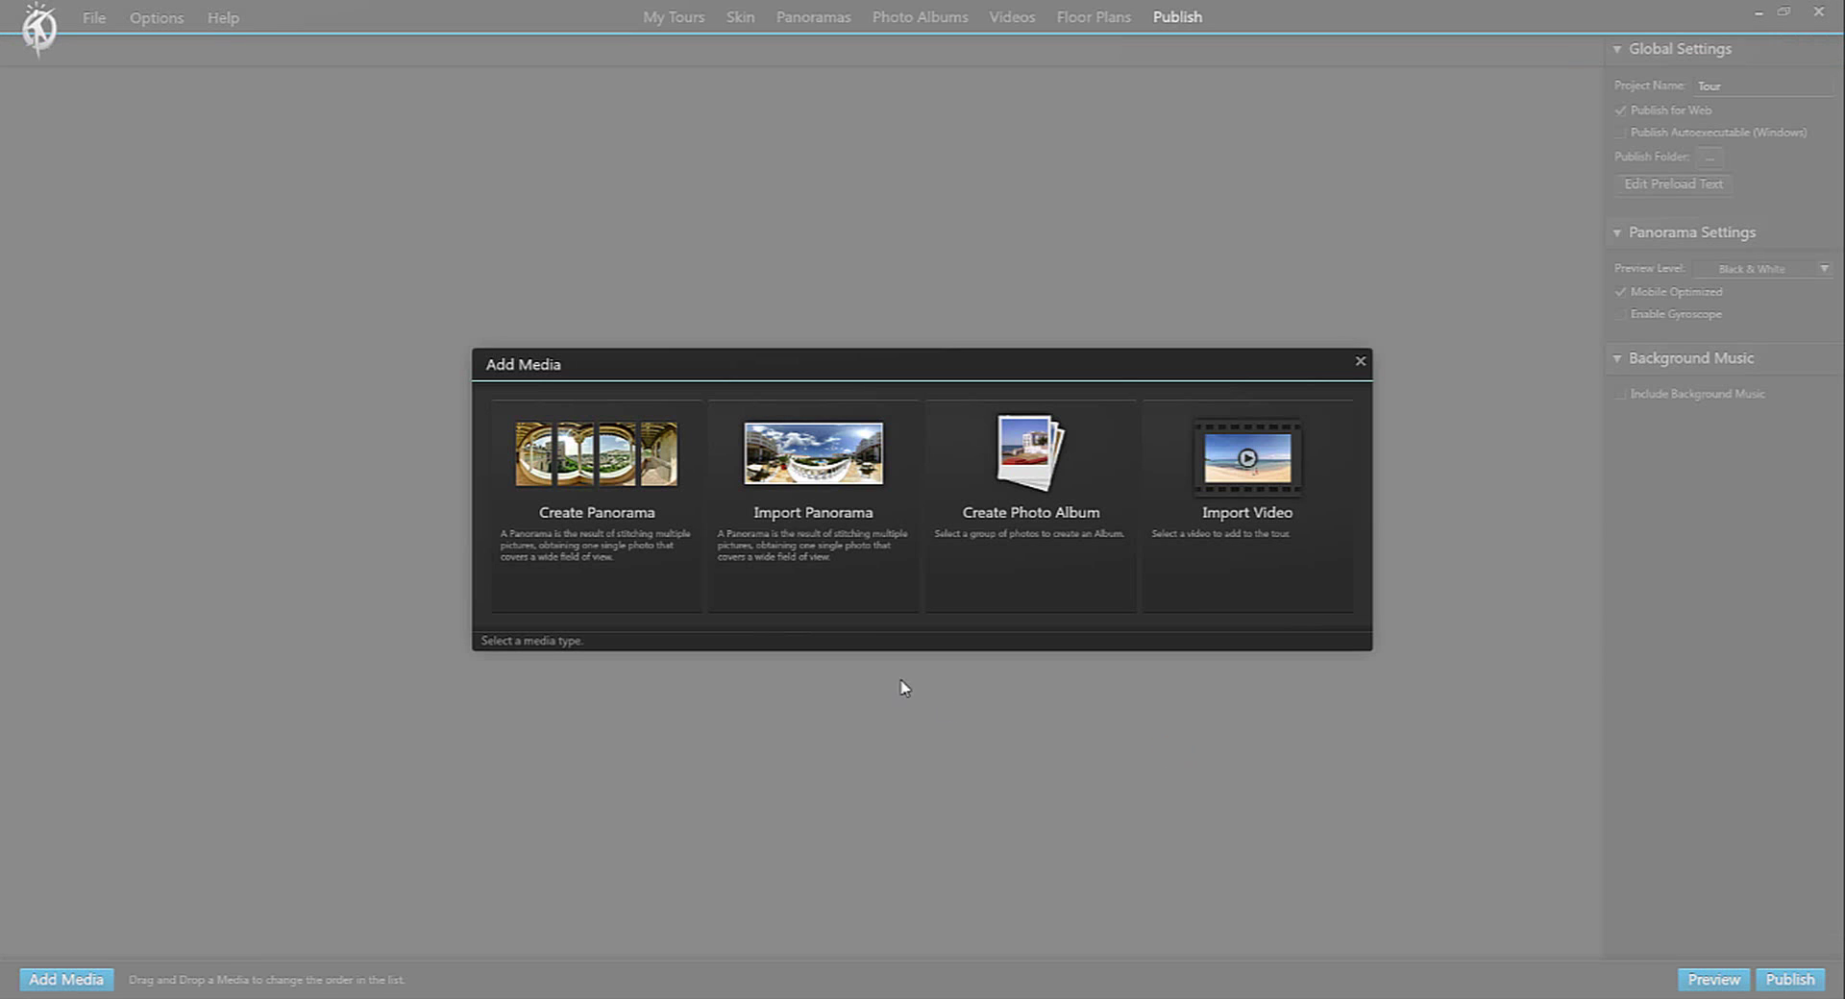
click(813, 472)
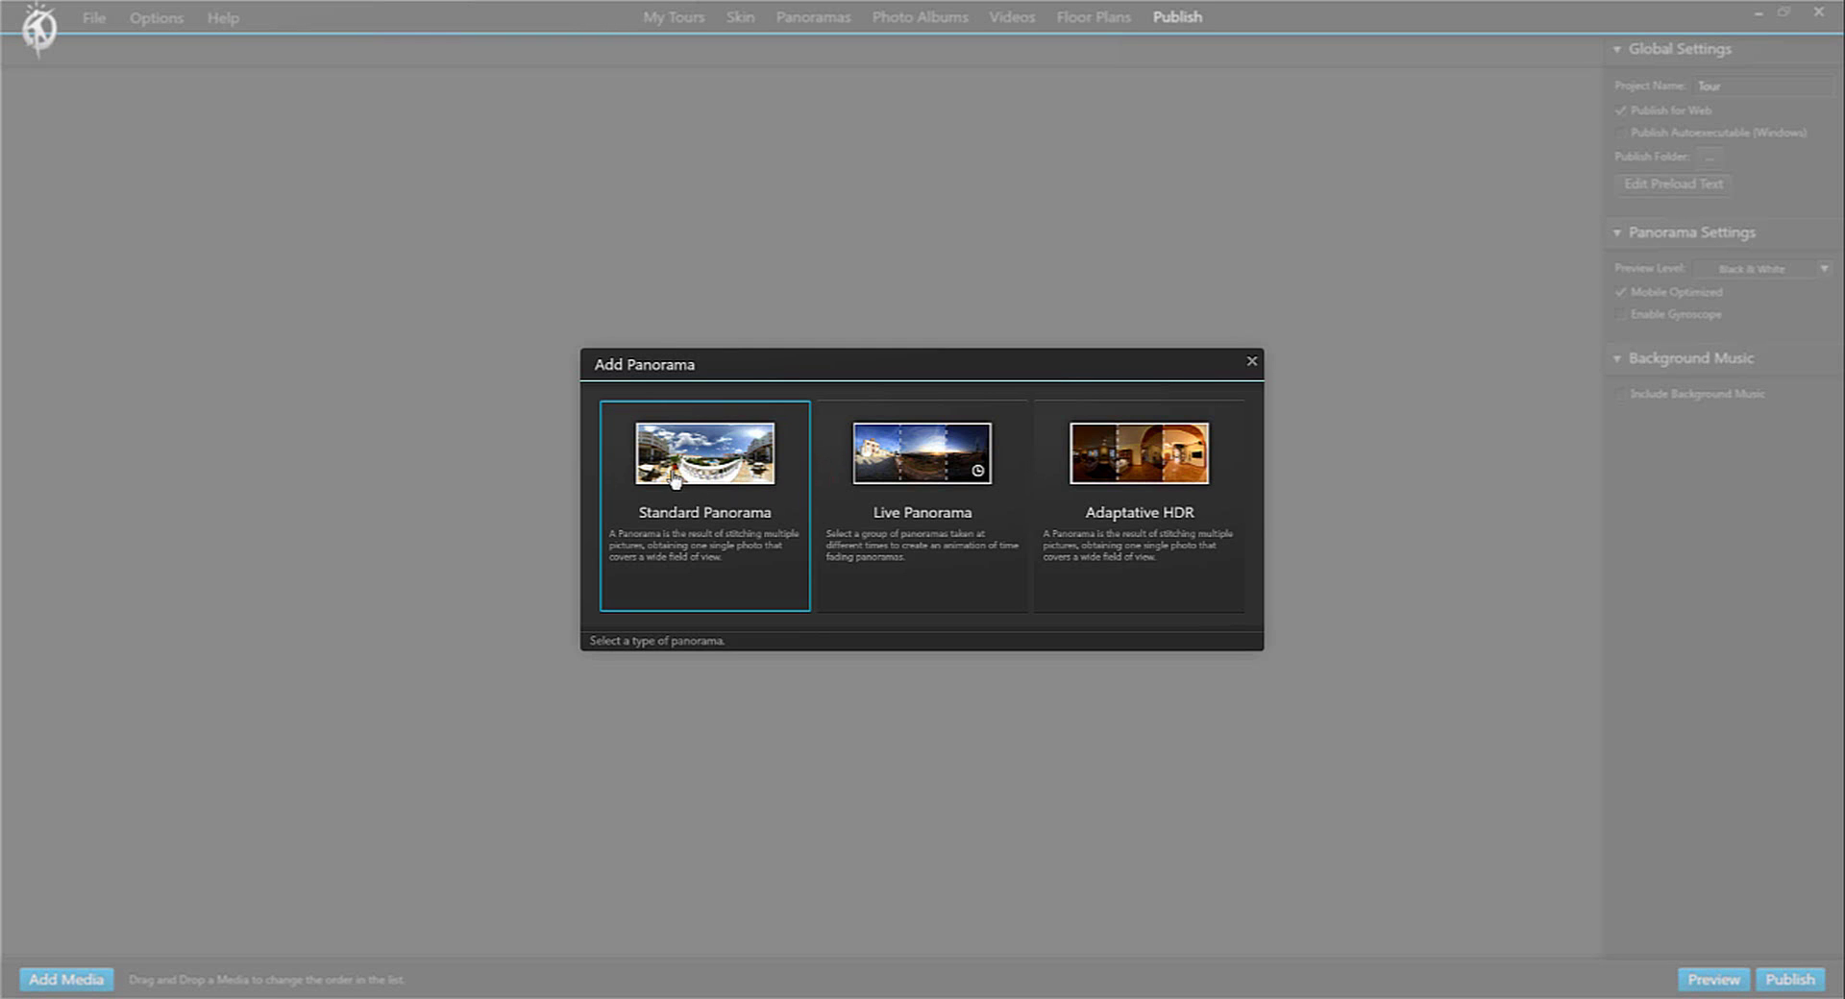
click(682, 477)
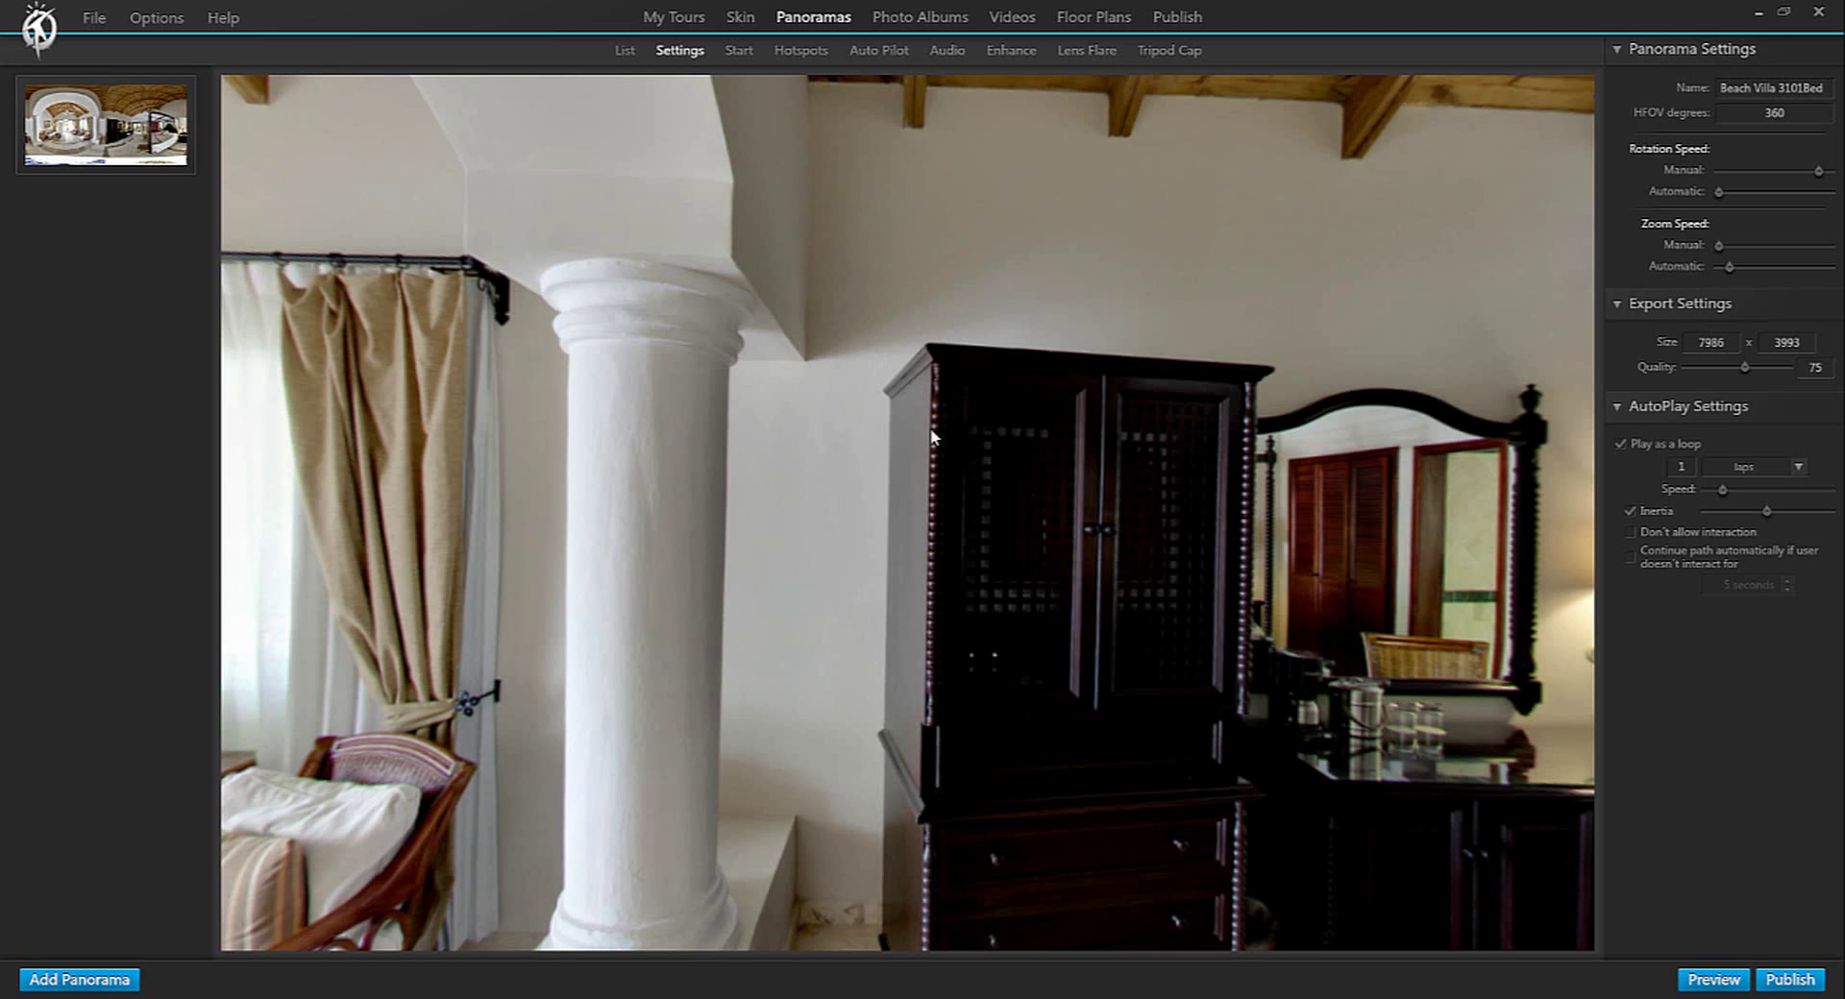
Step: Open the Hotspots editor, zoom in, and centre the bed and bathroom doorway in view
drag(849, 401, 786, 407)
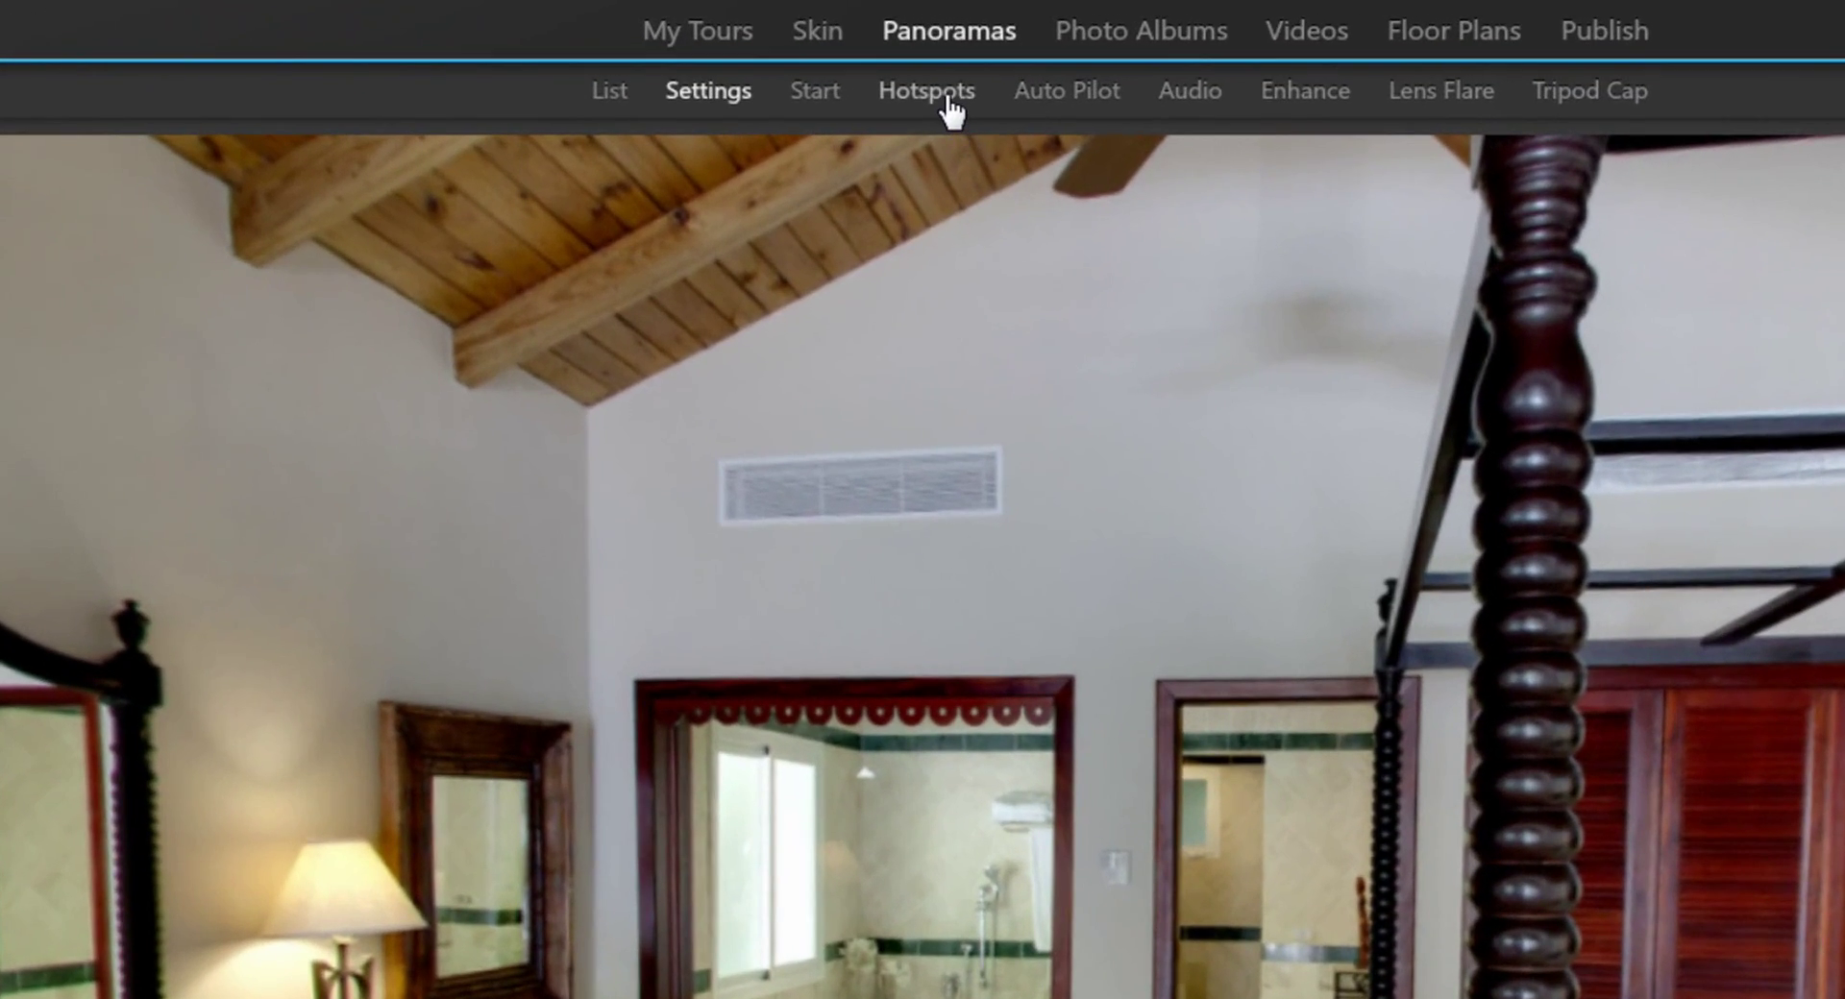
click(947, 96)
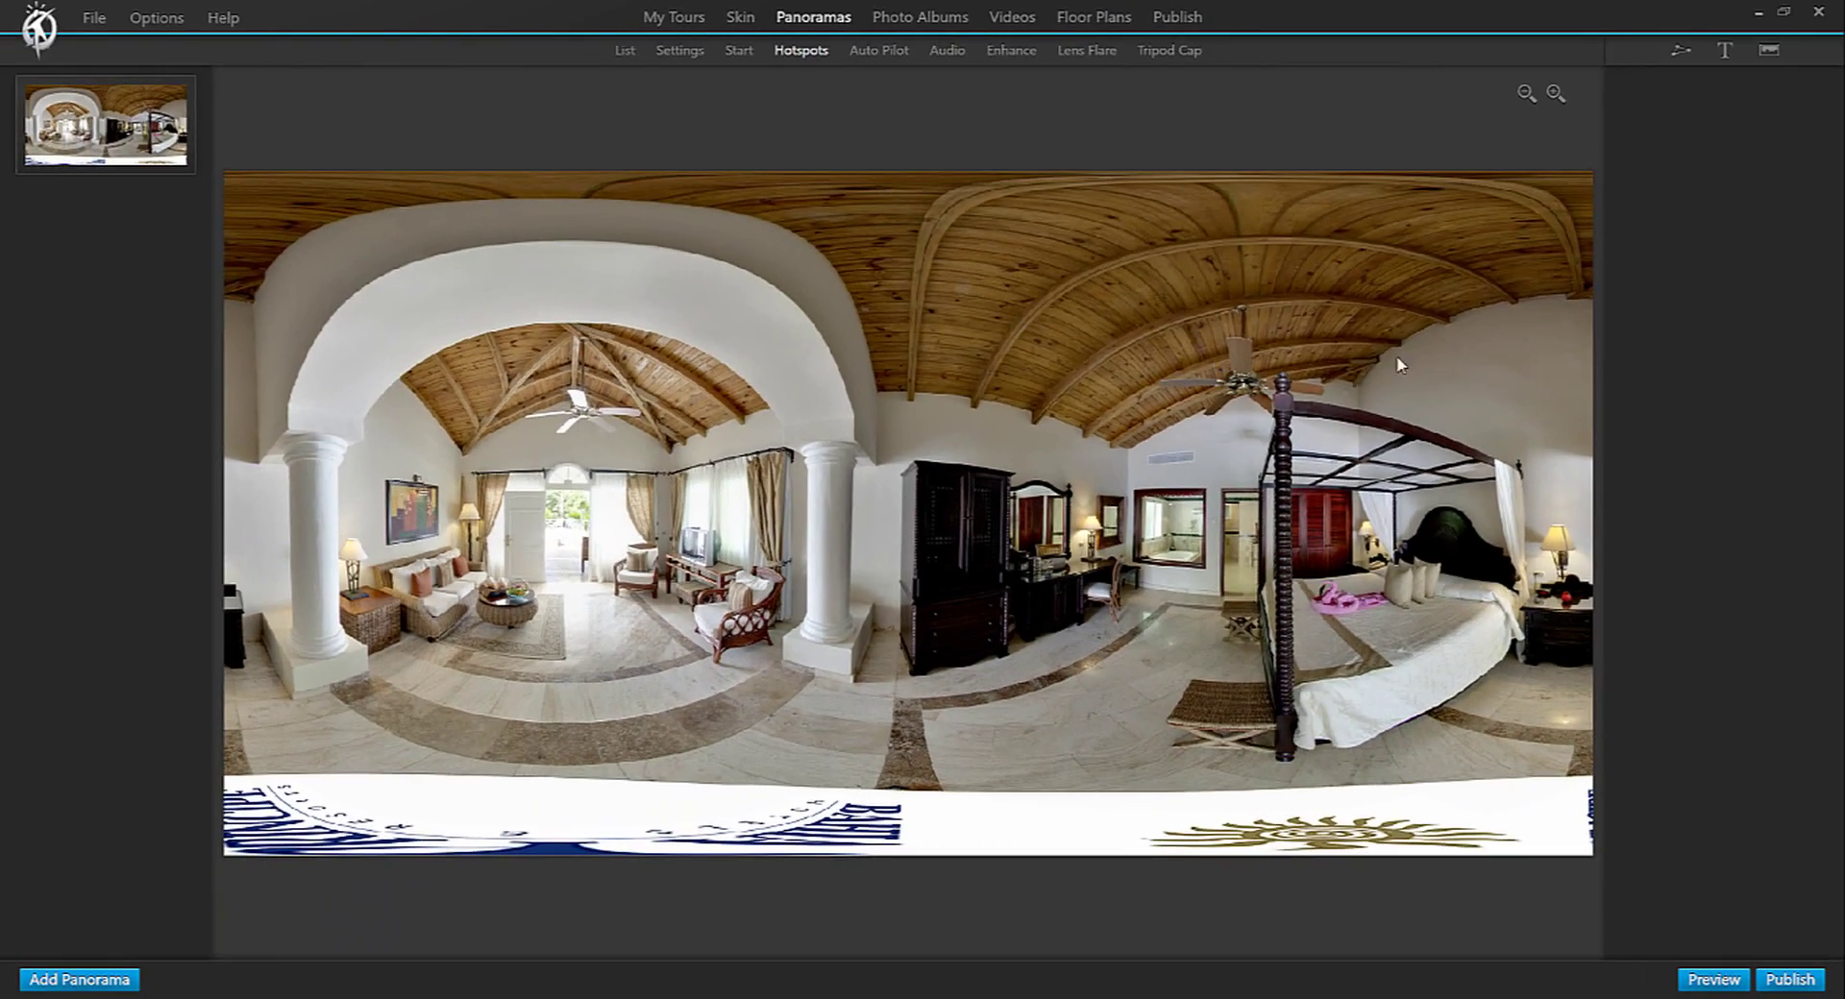
click(1557, 94)
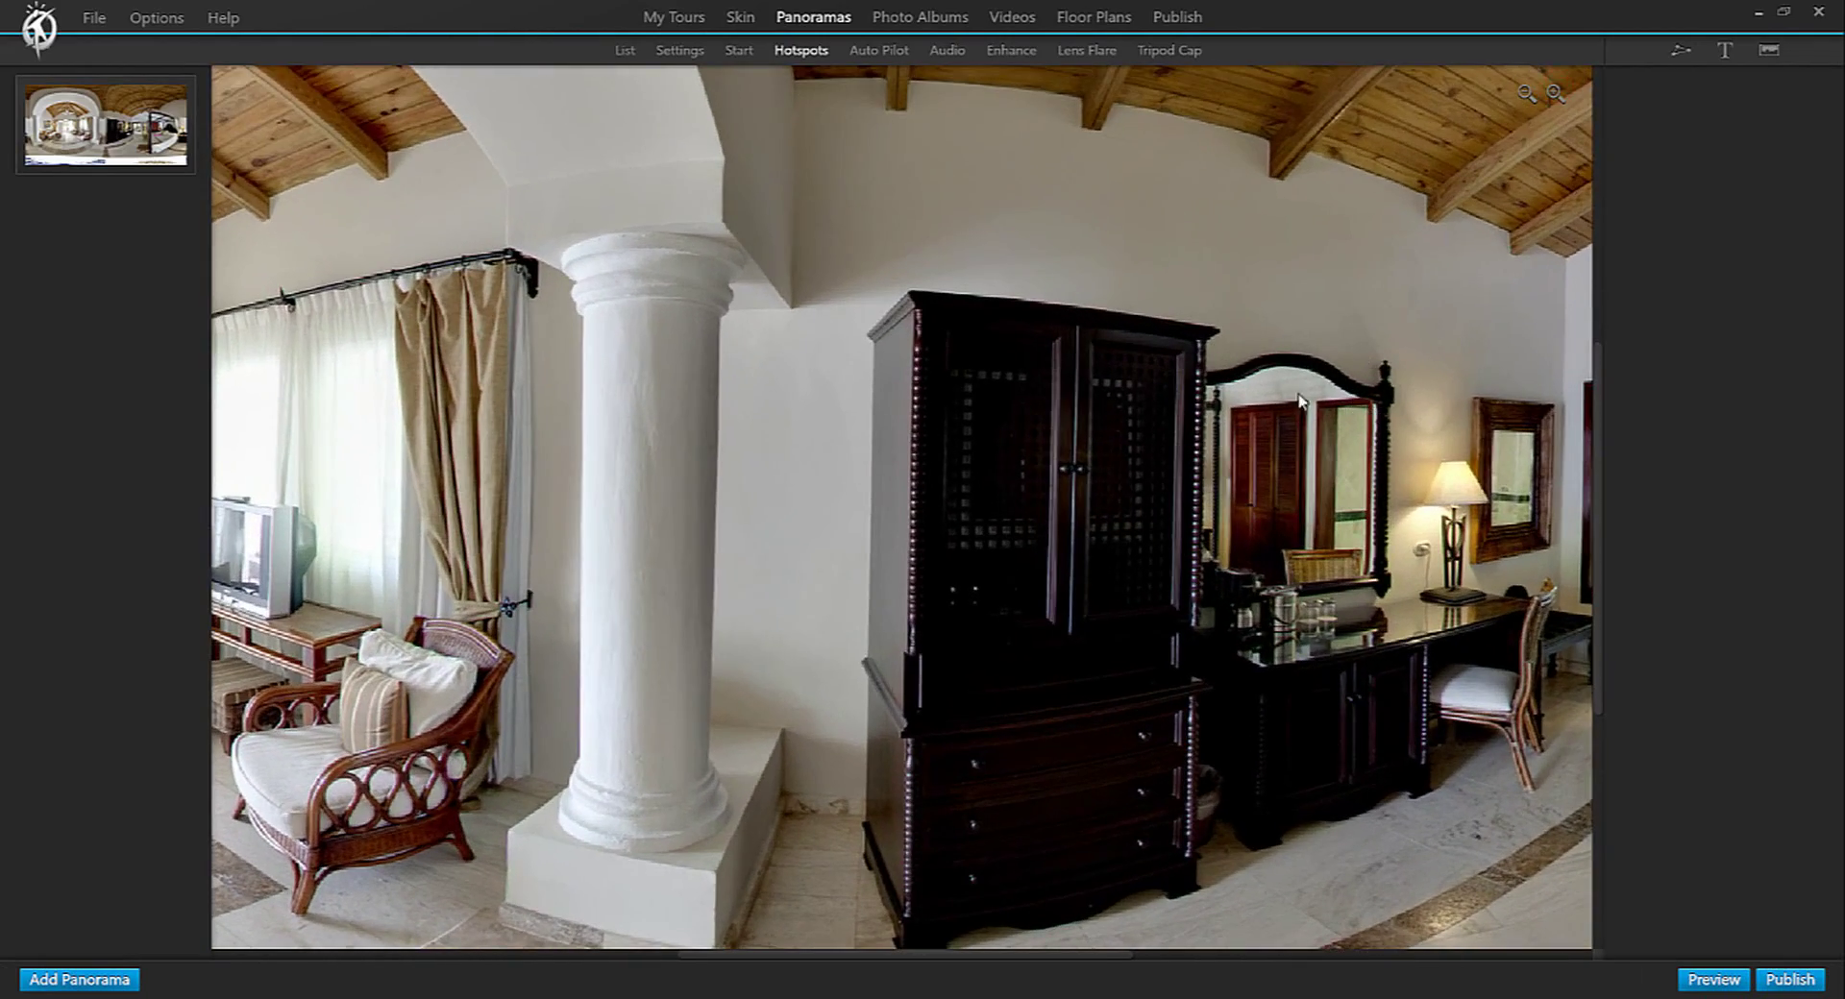
drag(1300, 399, 567, 437)
drag(878, 329, 804, 294)
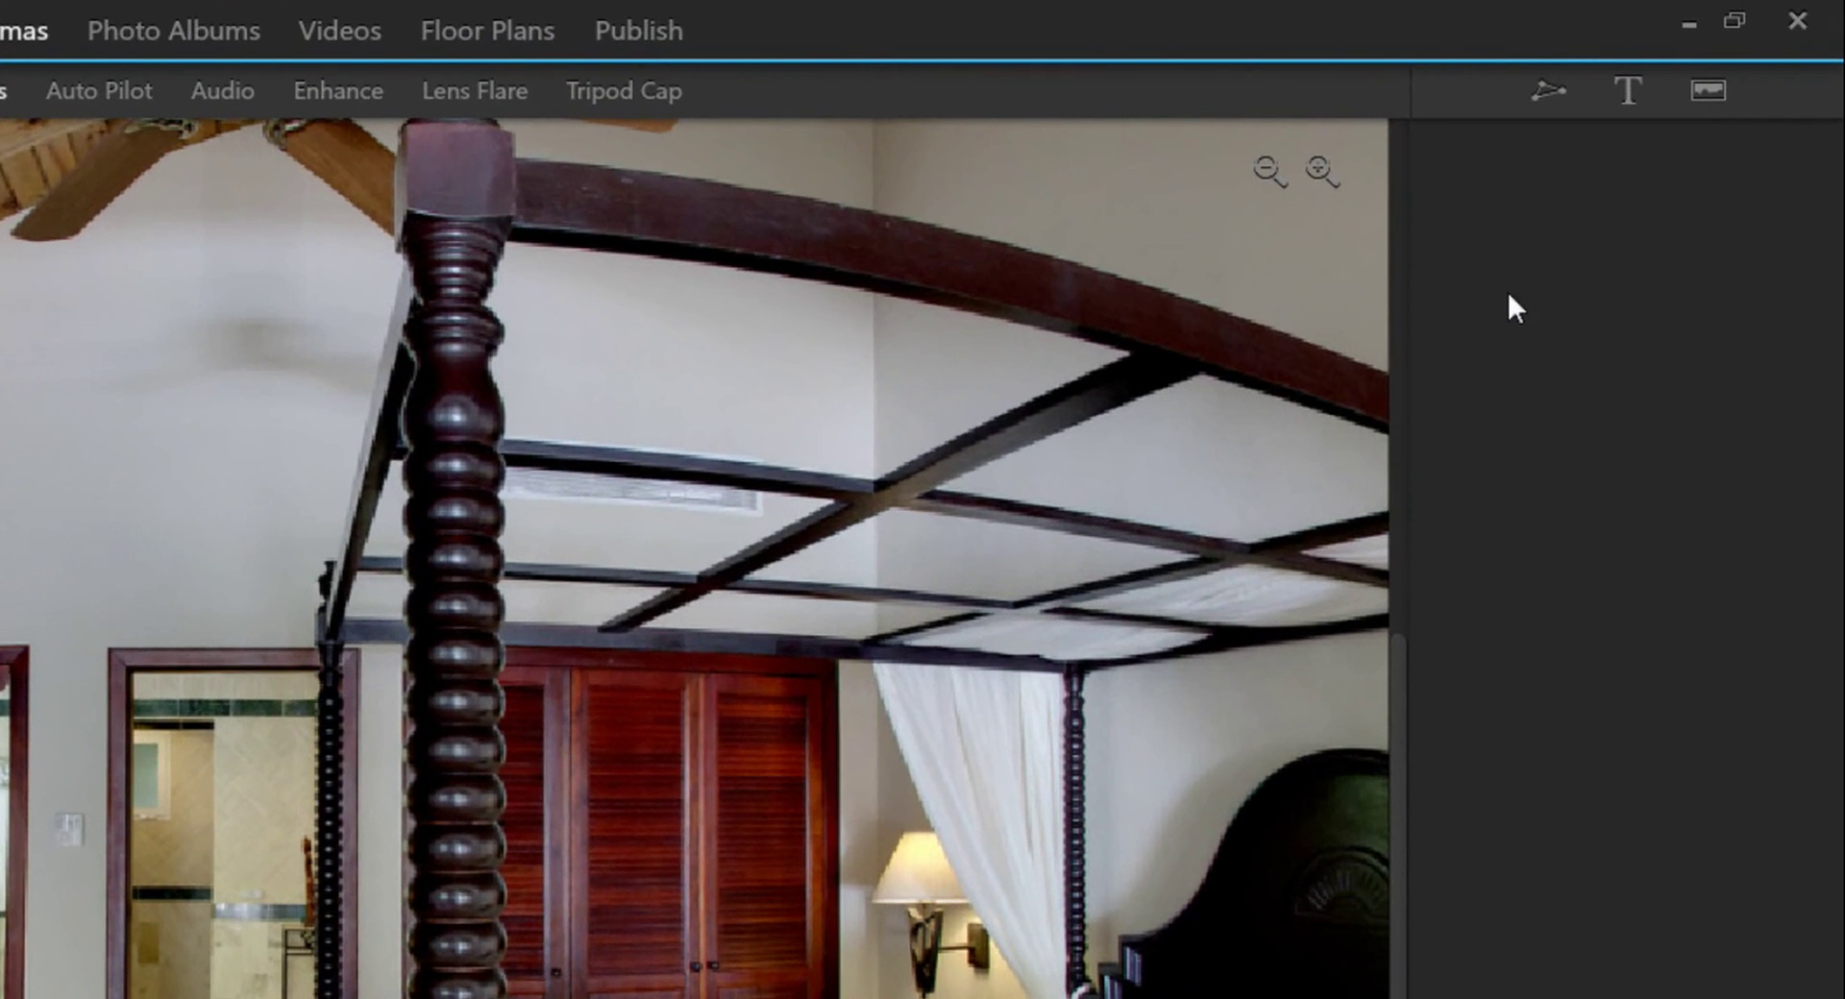
Step: Draw a four-corner polygon hotspot over the bathroom doorway
click(1549, 96)
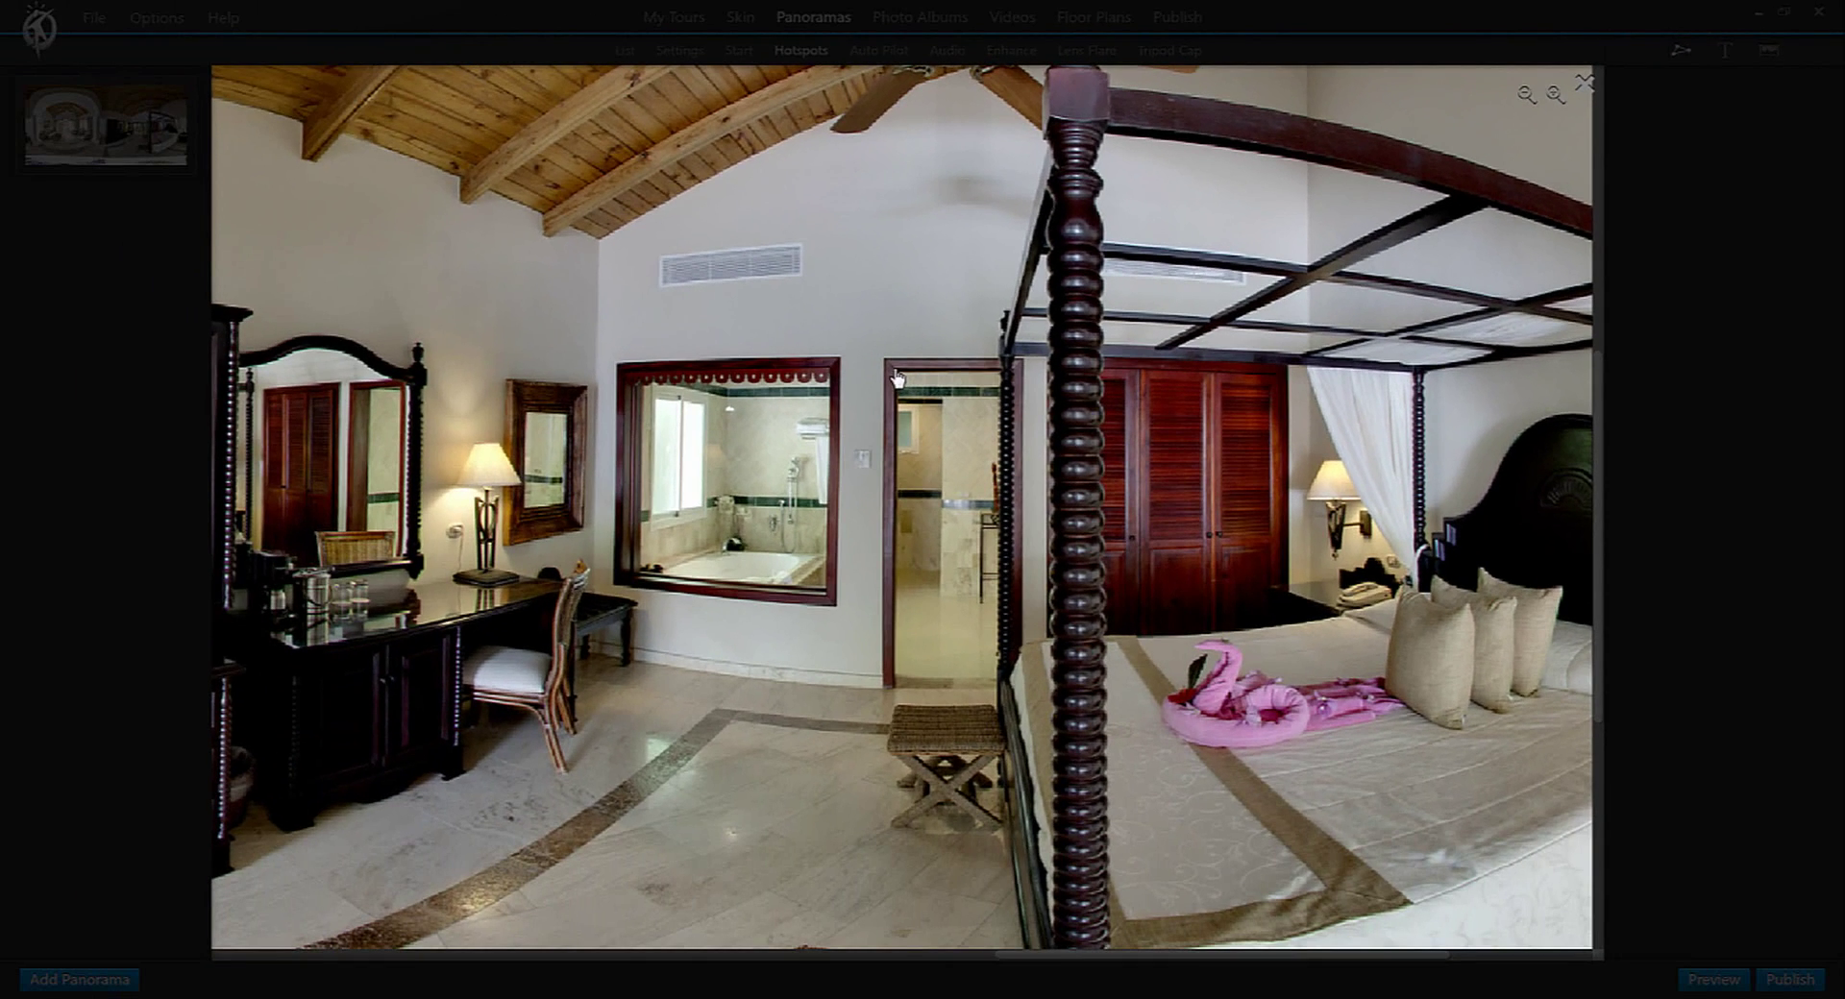
click(890, 688)
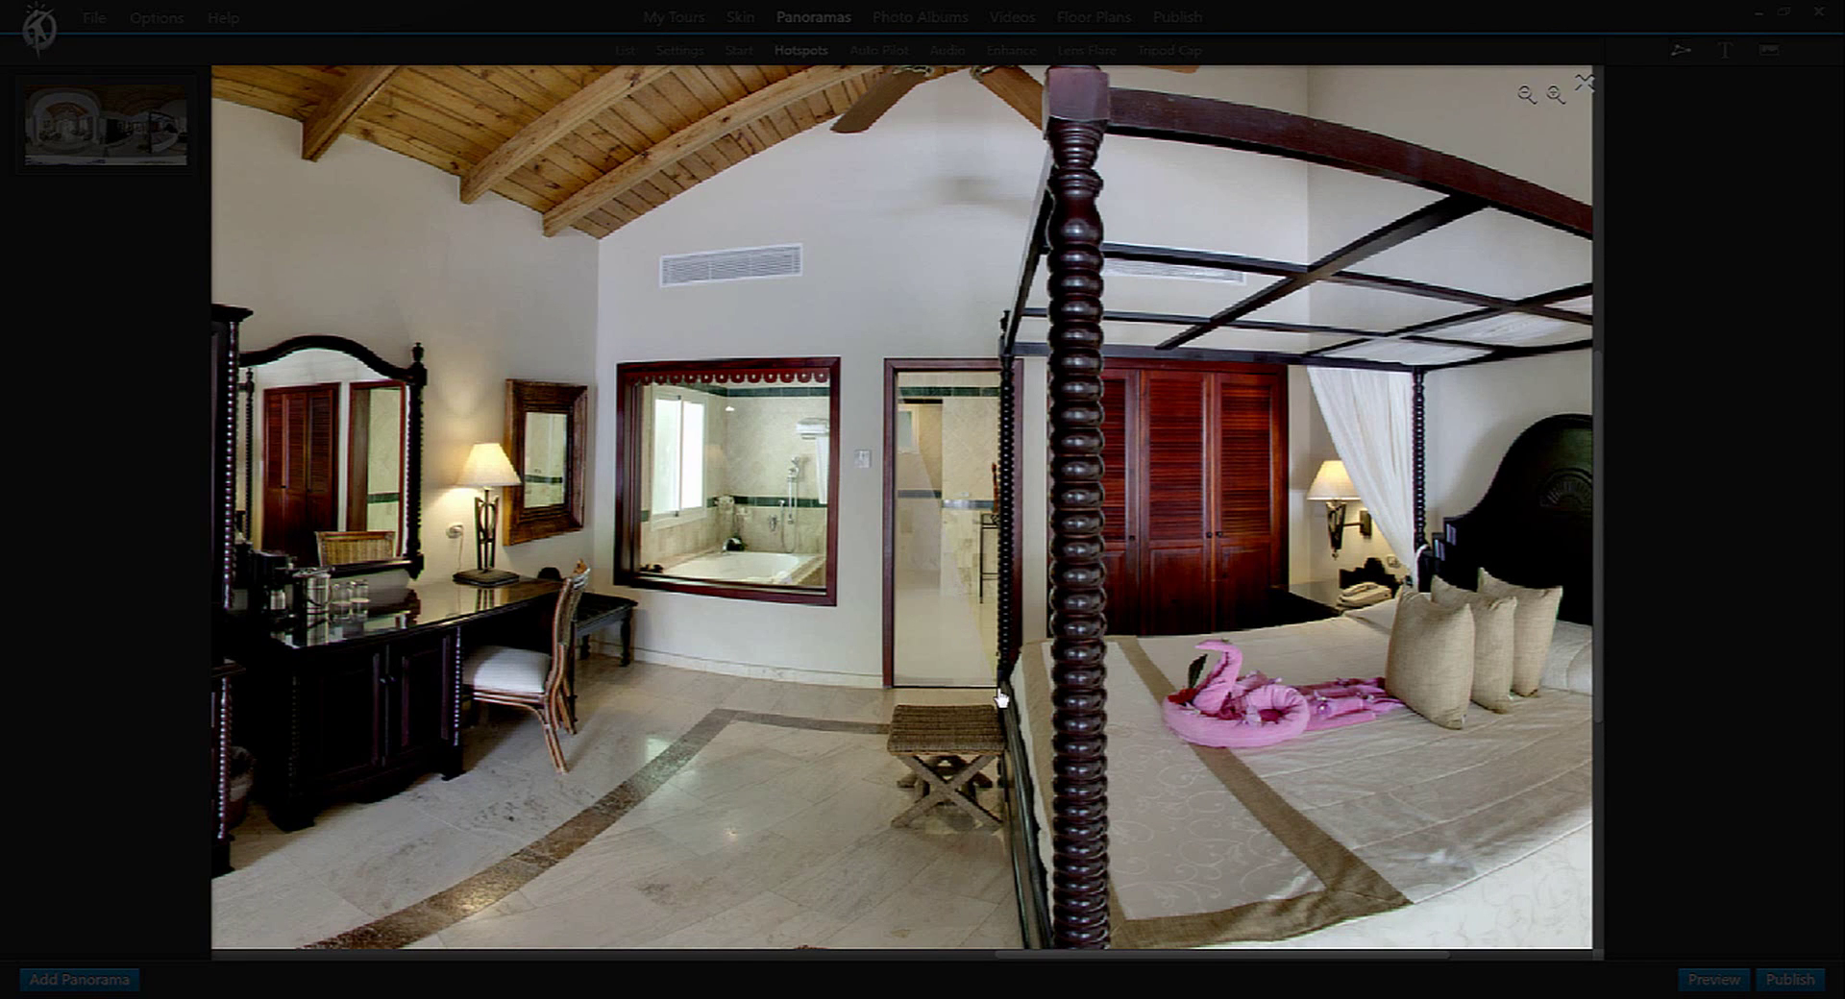
click(995, 687)
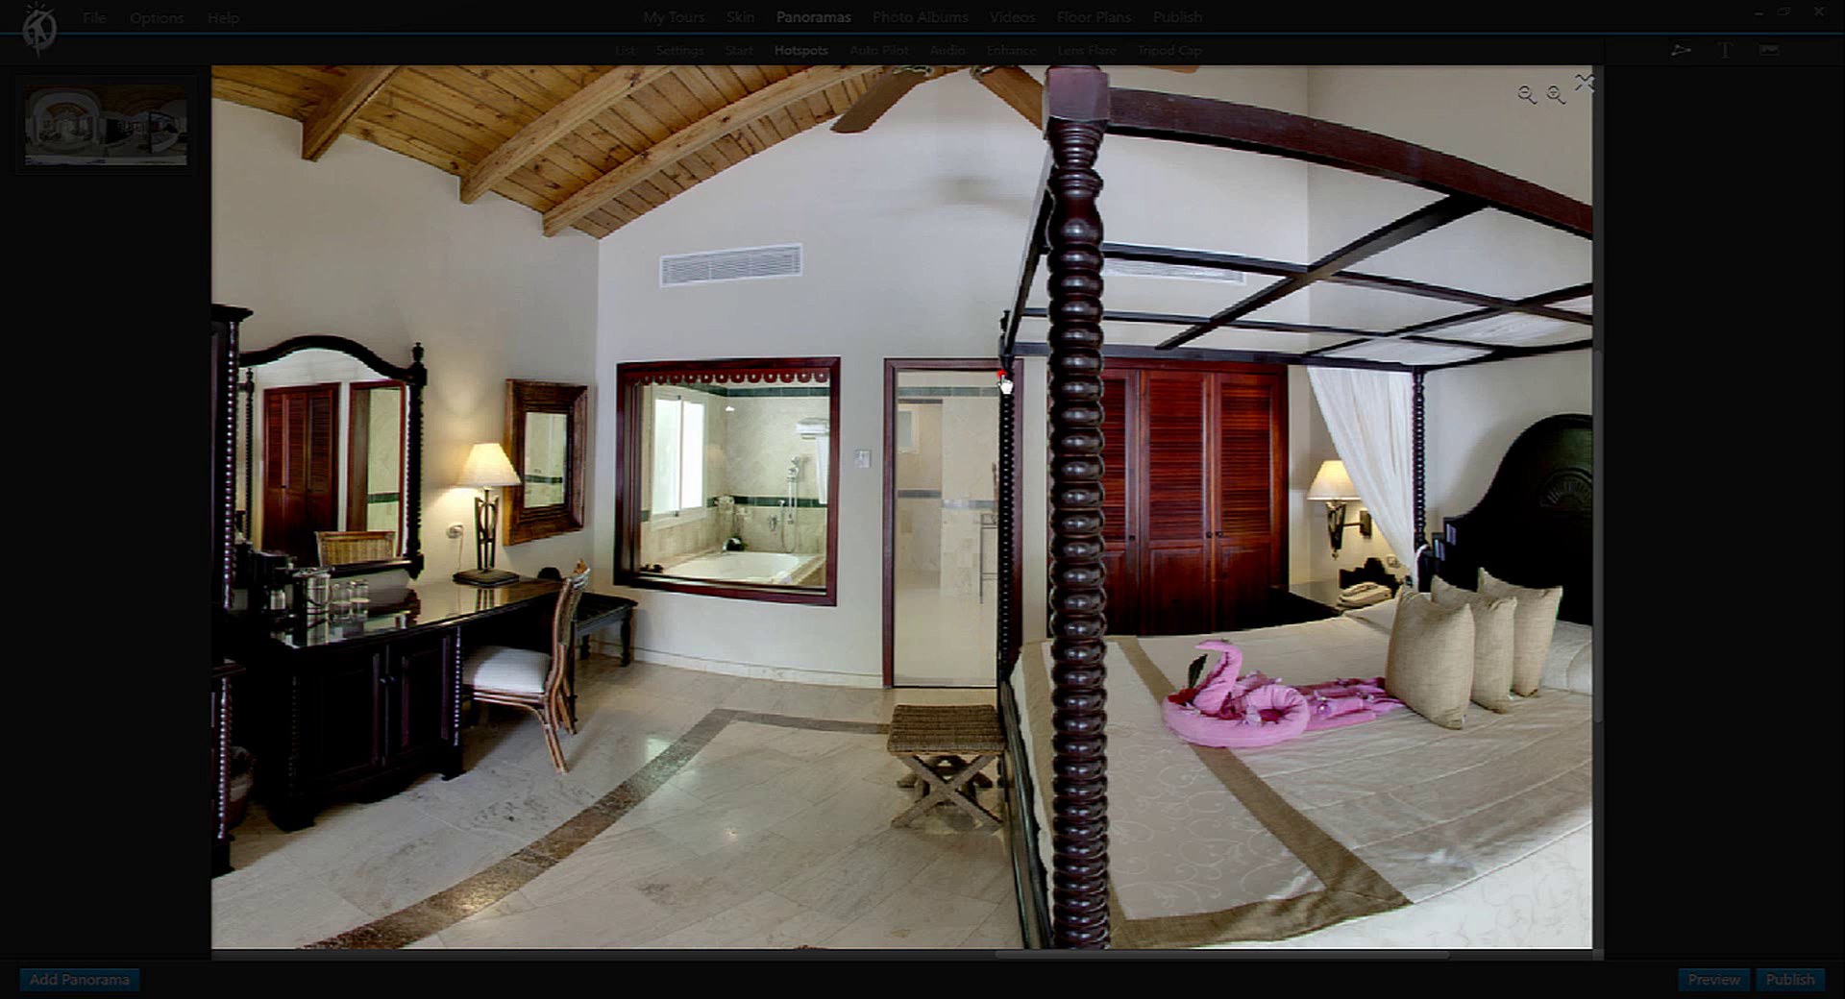
click(1002, 376)
click(896, 377)
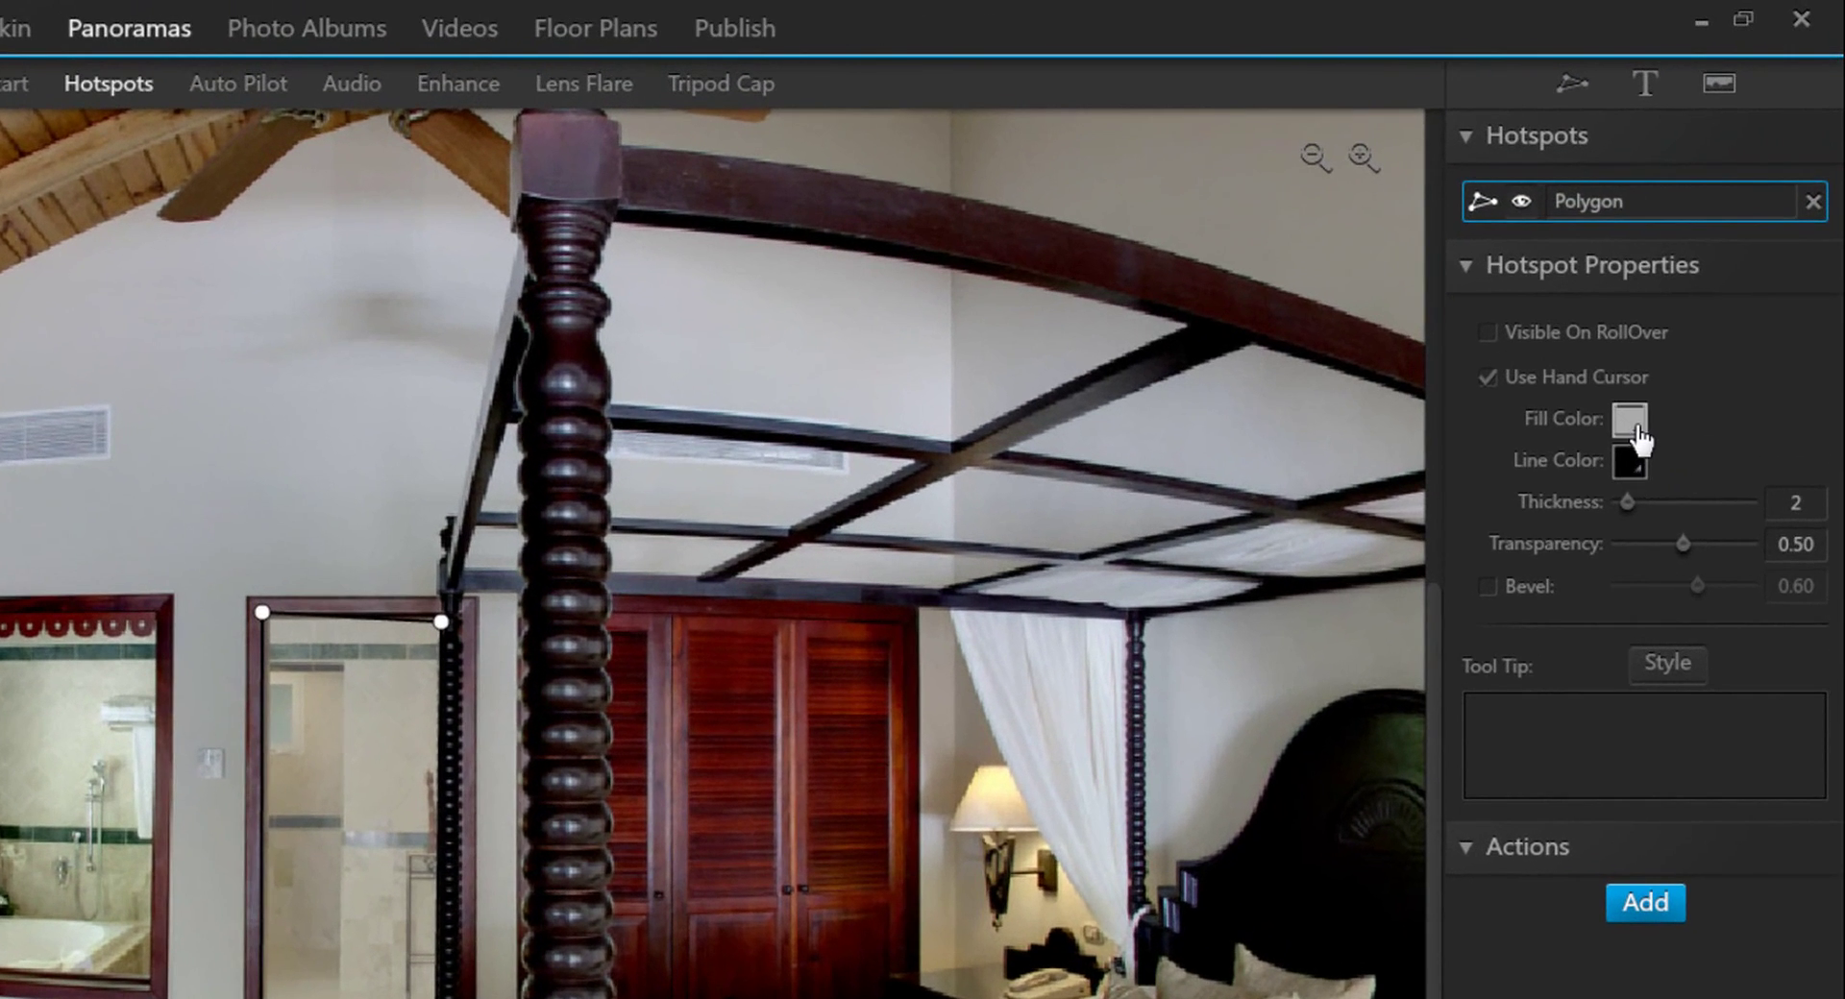
Step: Style the doorway hotspot with magenta fill, black outline and a thicker line
click(1665, 353)
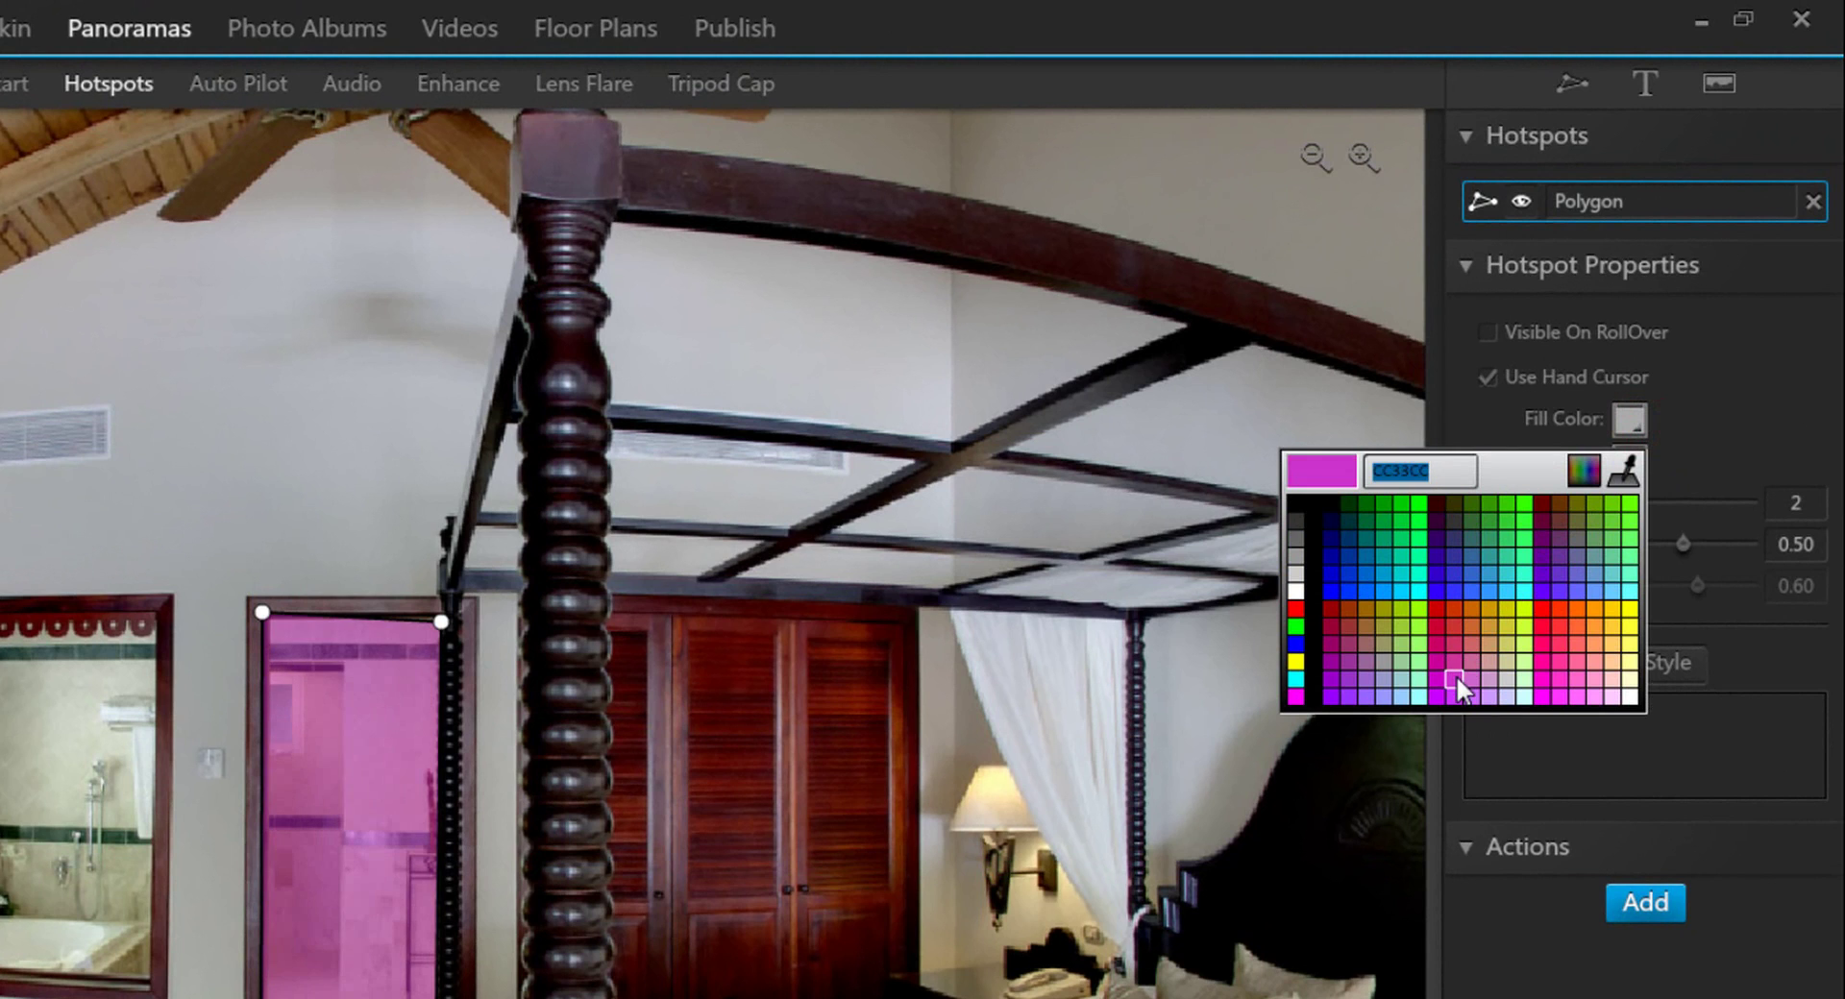
click(1439, 662)
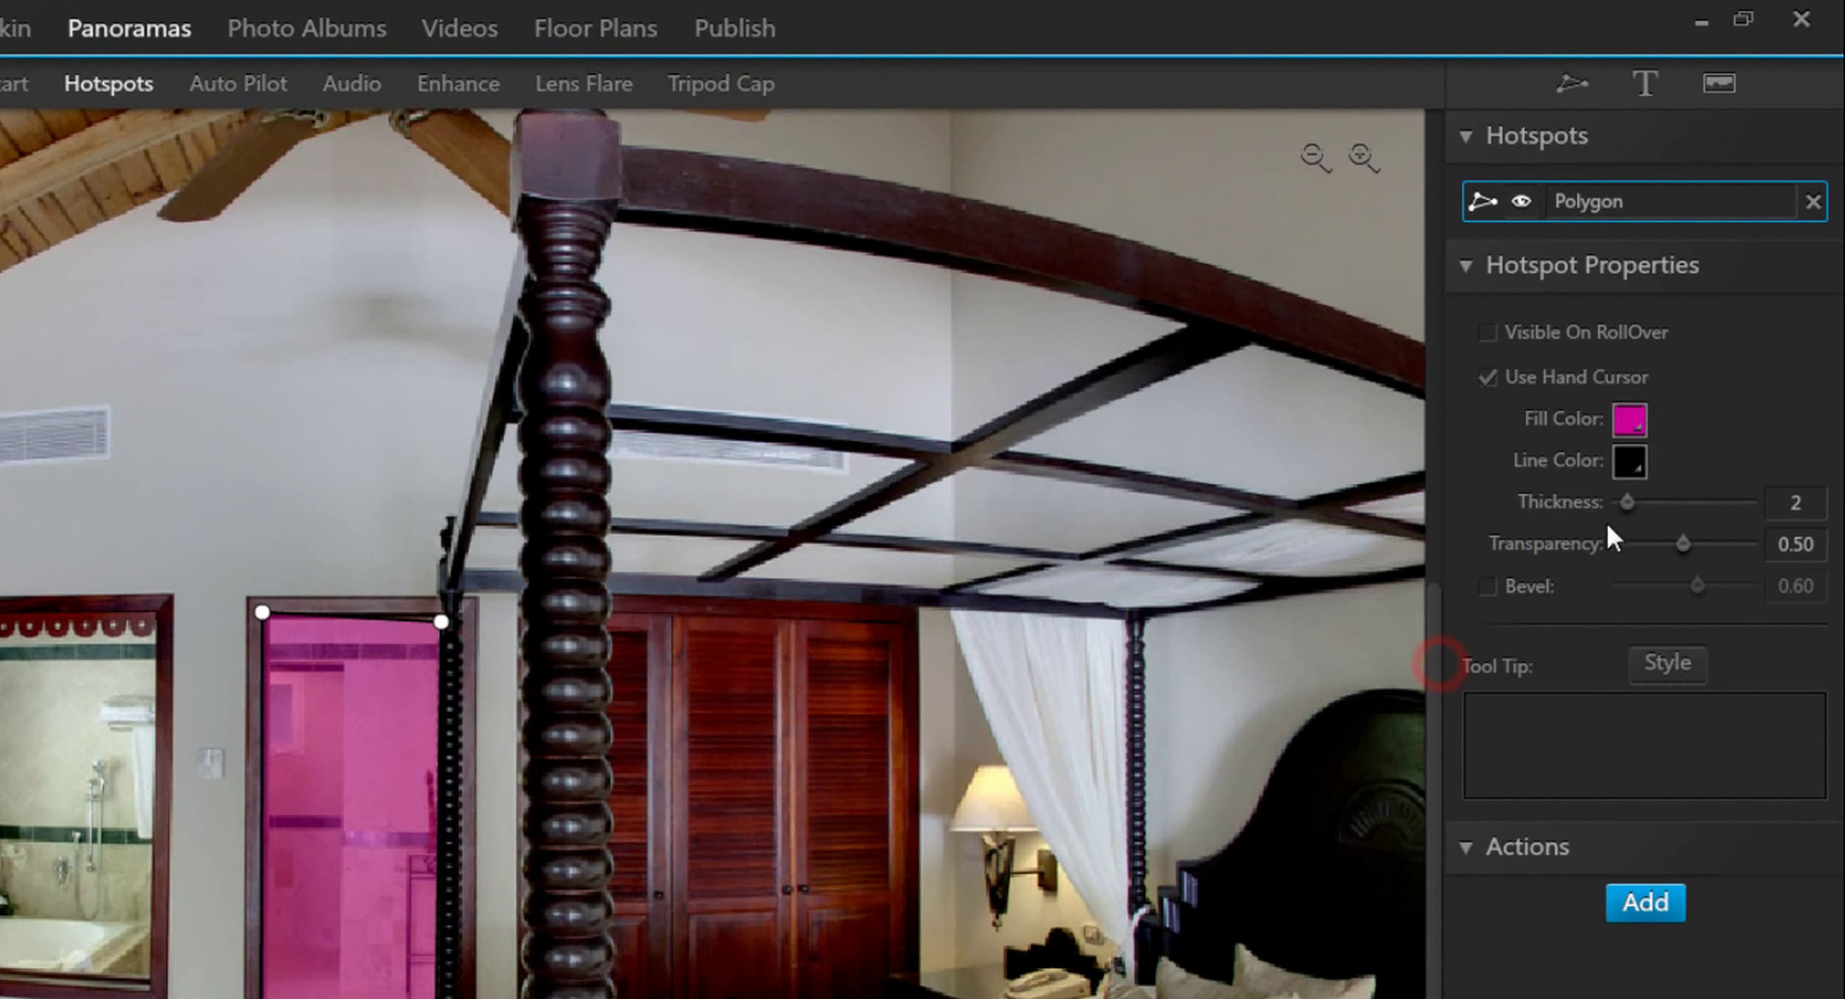
click(1634, 467)
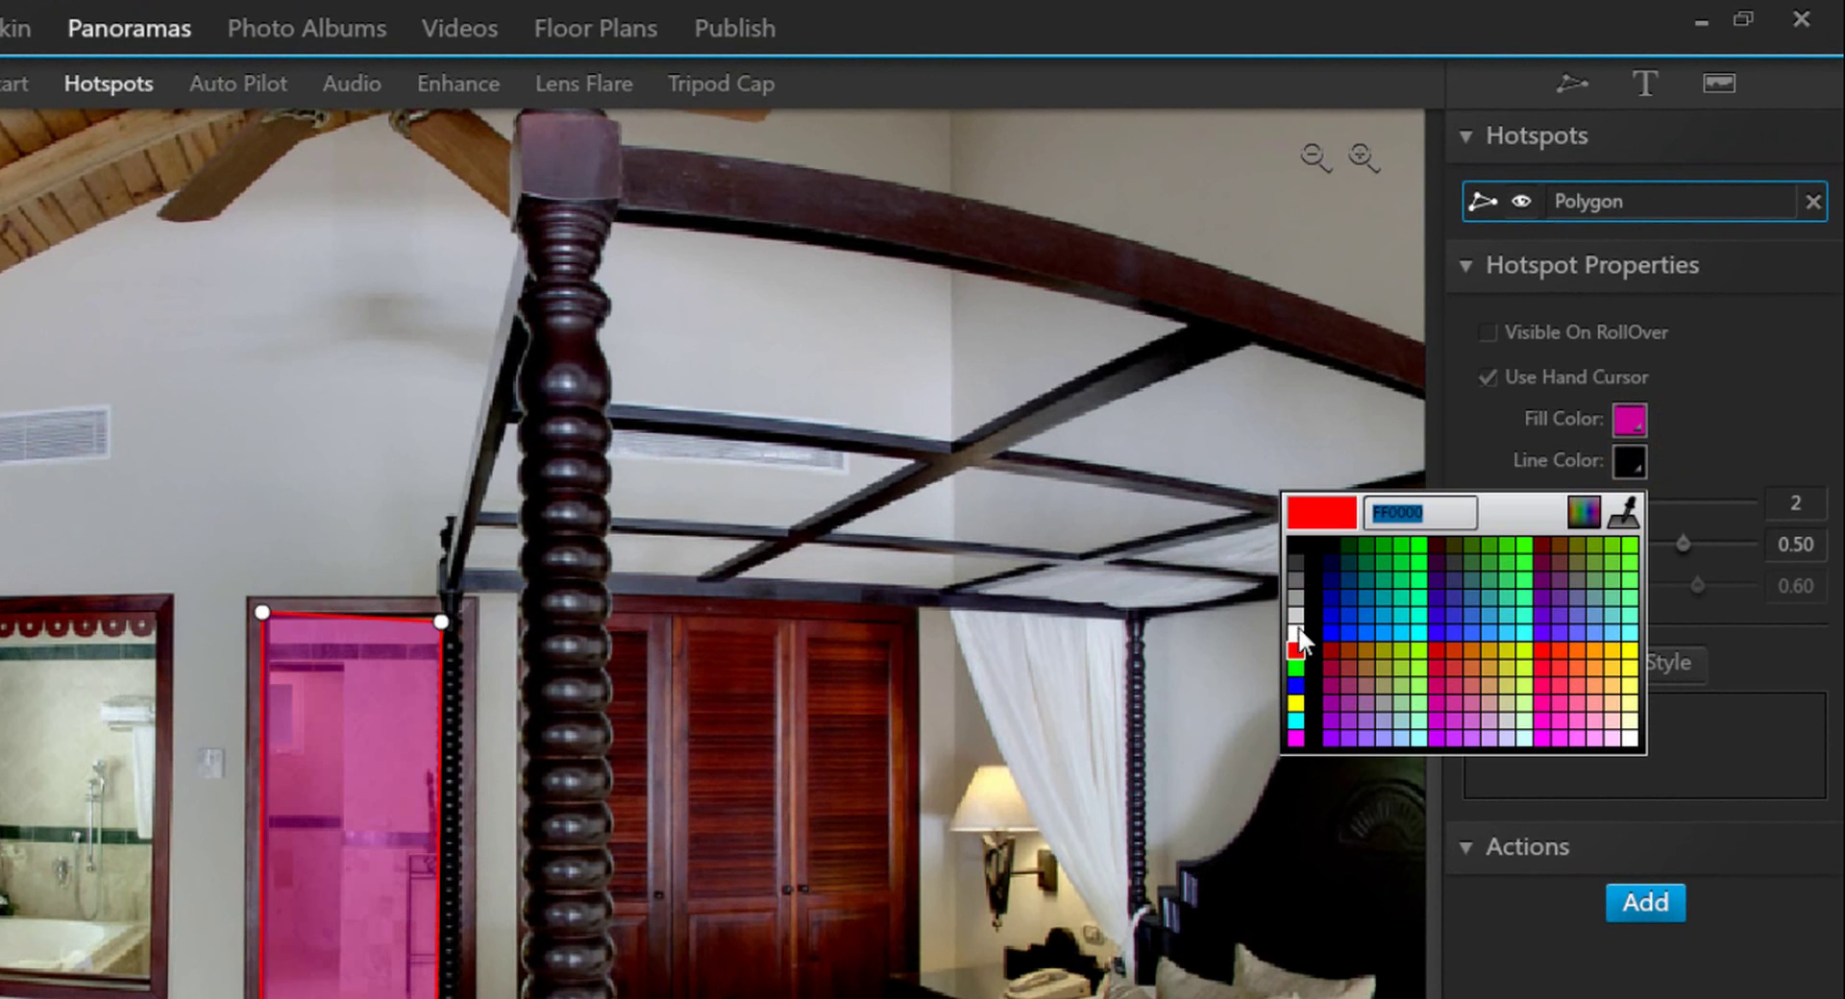
click(1295, 546)
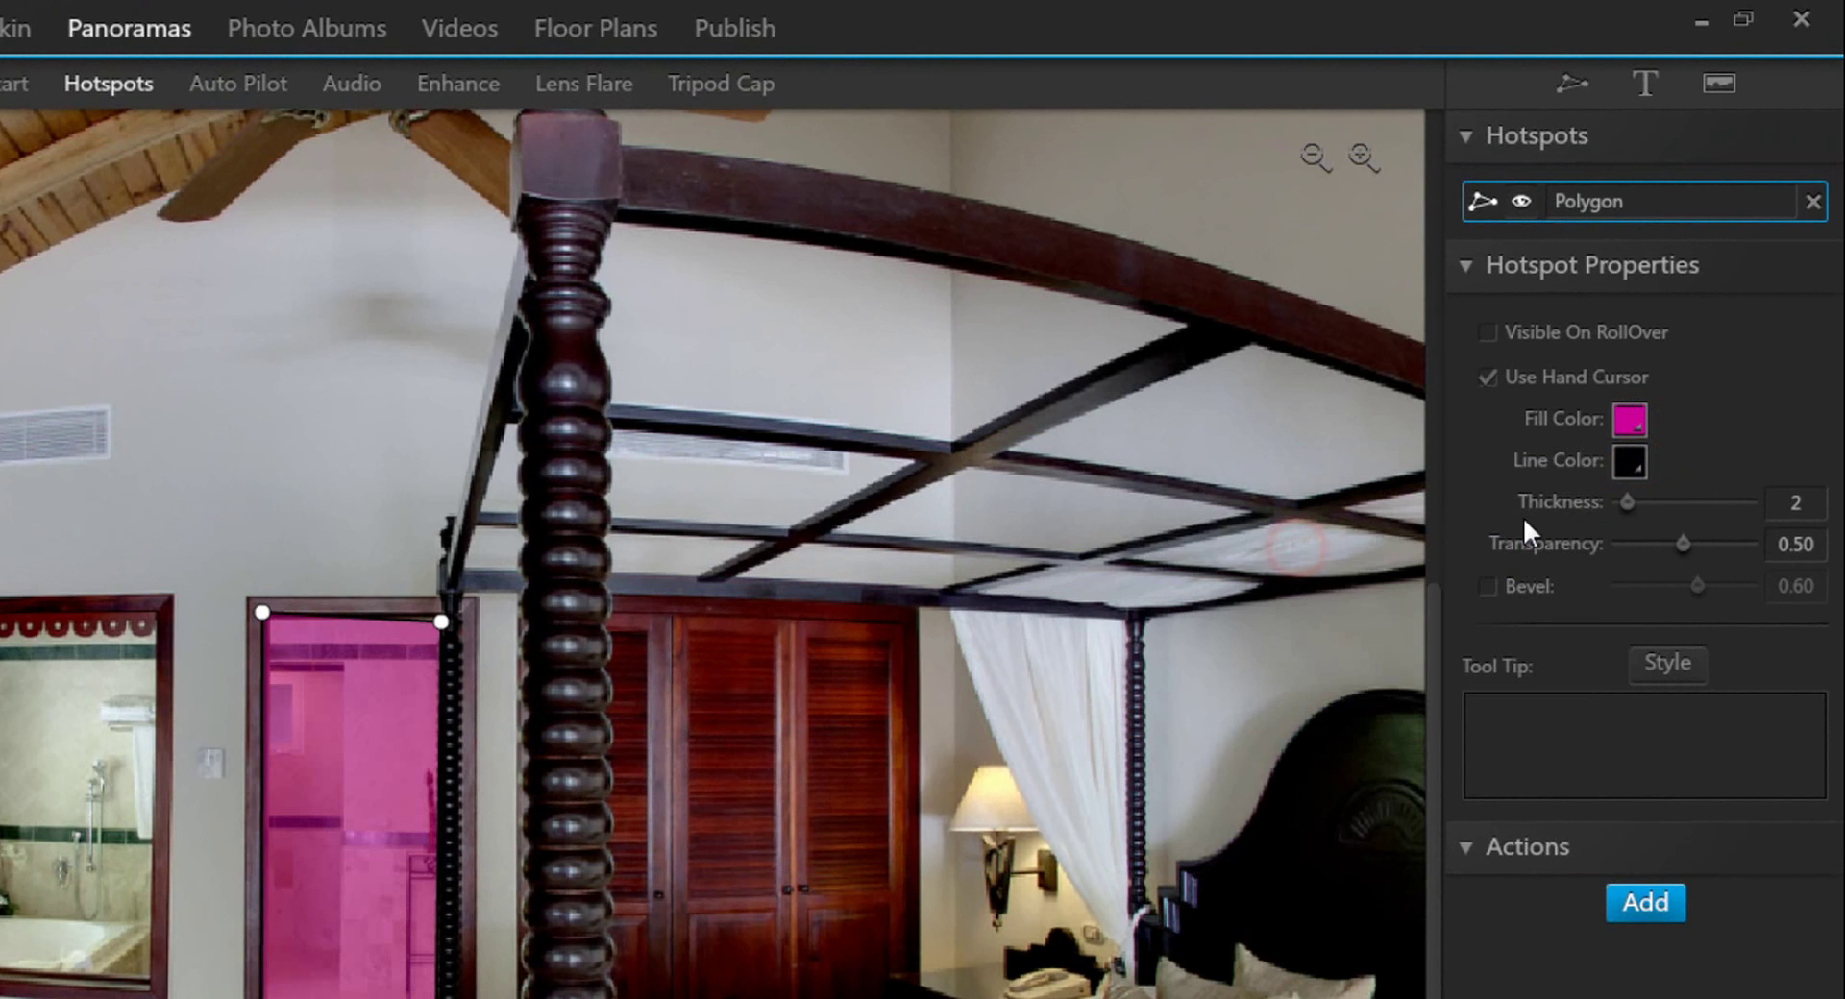
drag(1628, 509, 1675, 547)
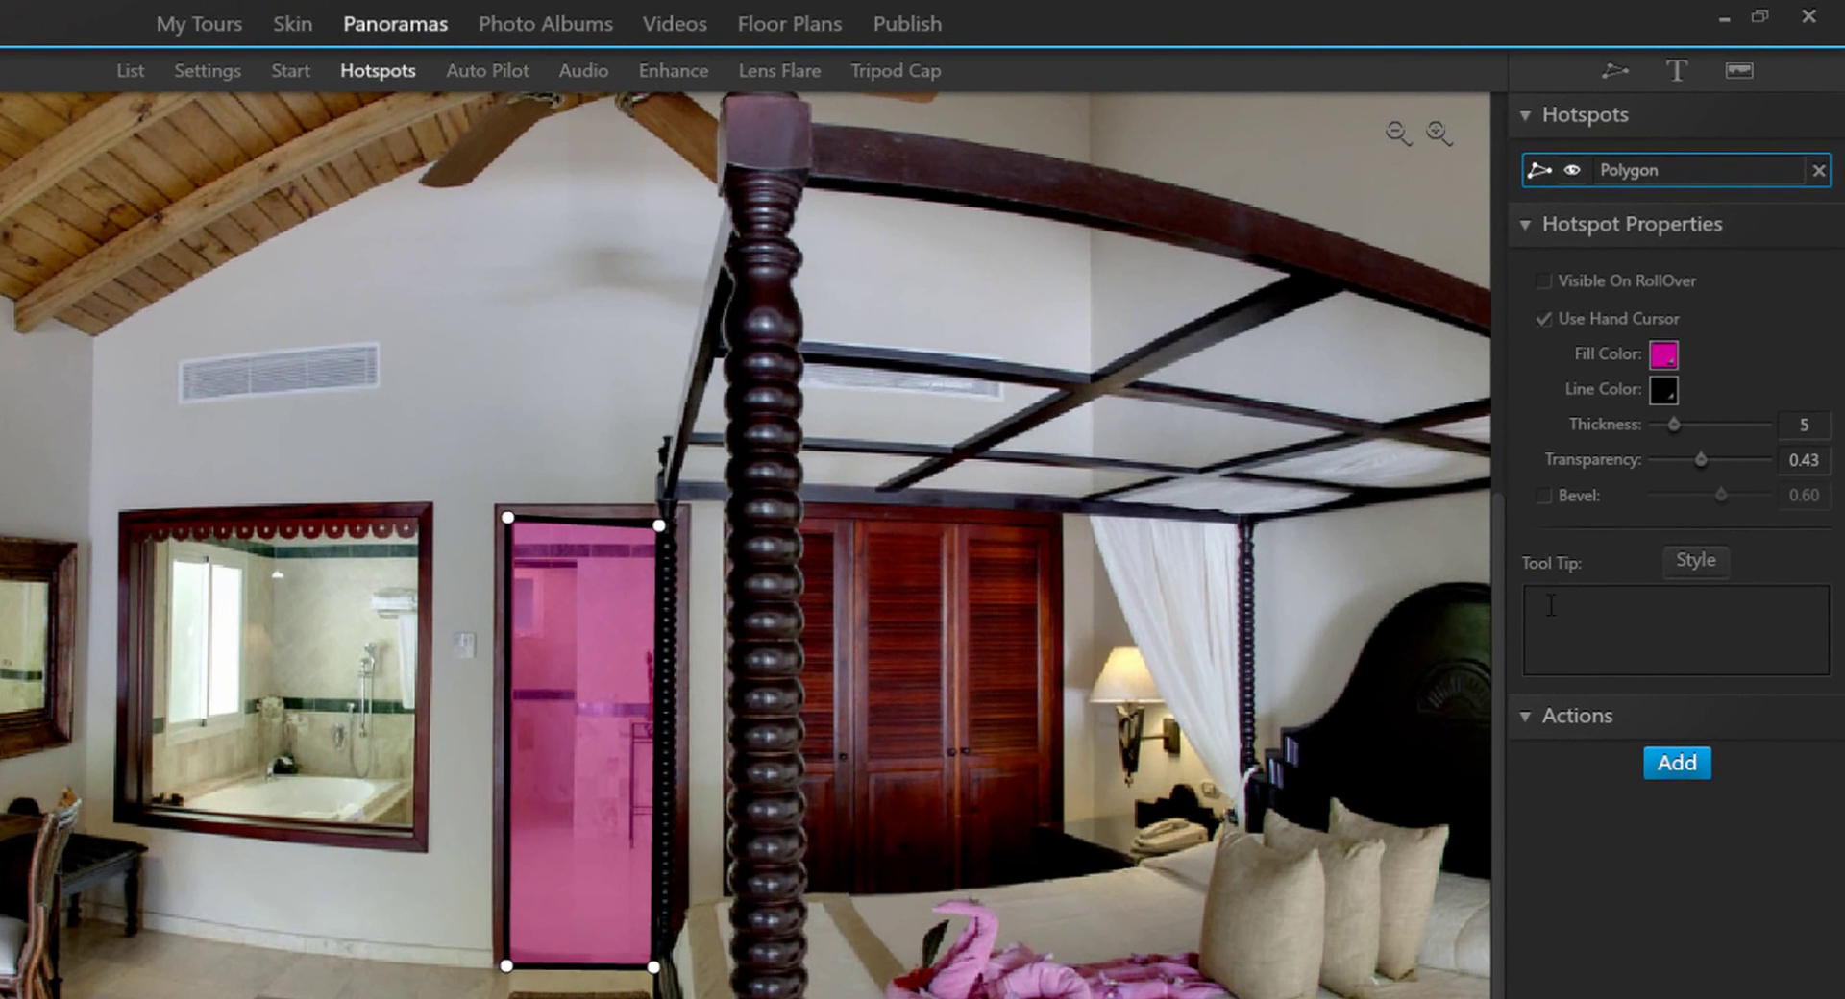
Step: Enter 'Click here in order to enter the bathroom' in the doorway hotspot's Tool Tip
click(1631, 430)
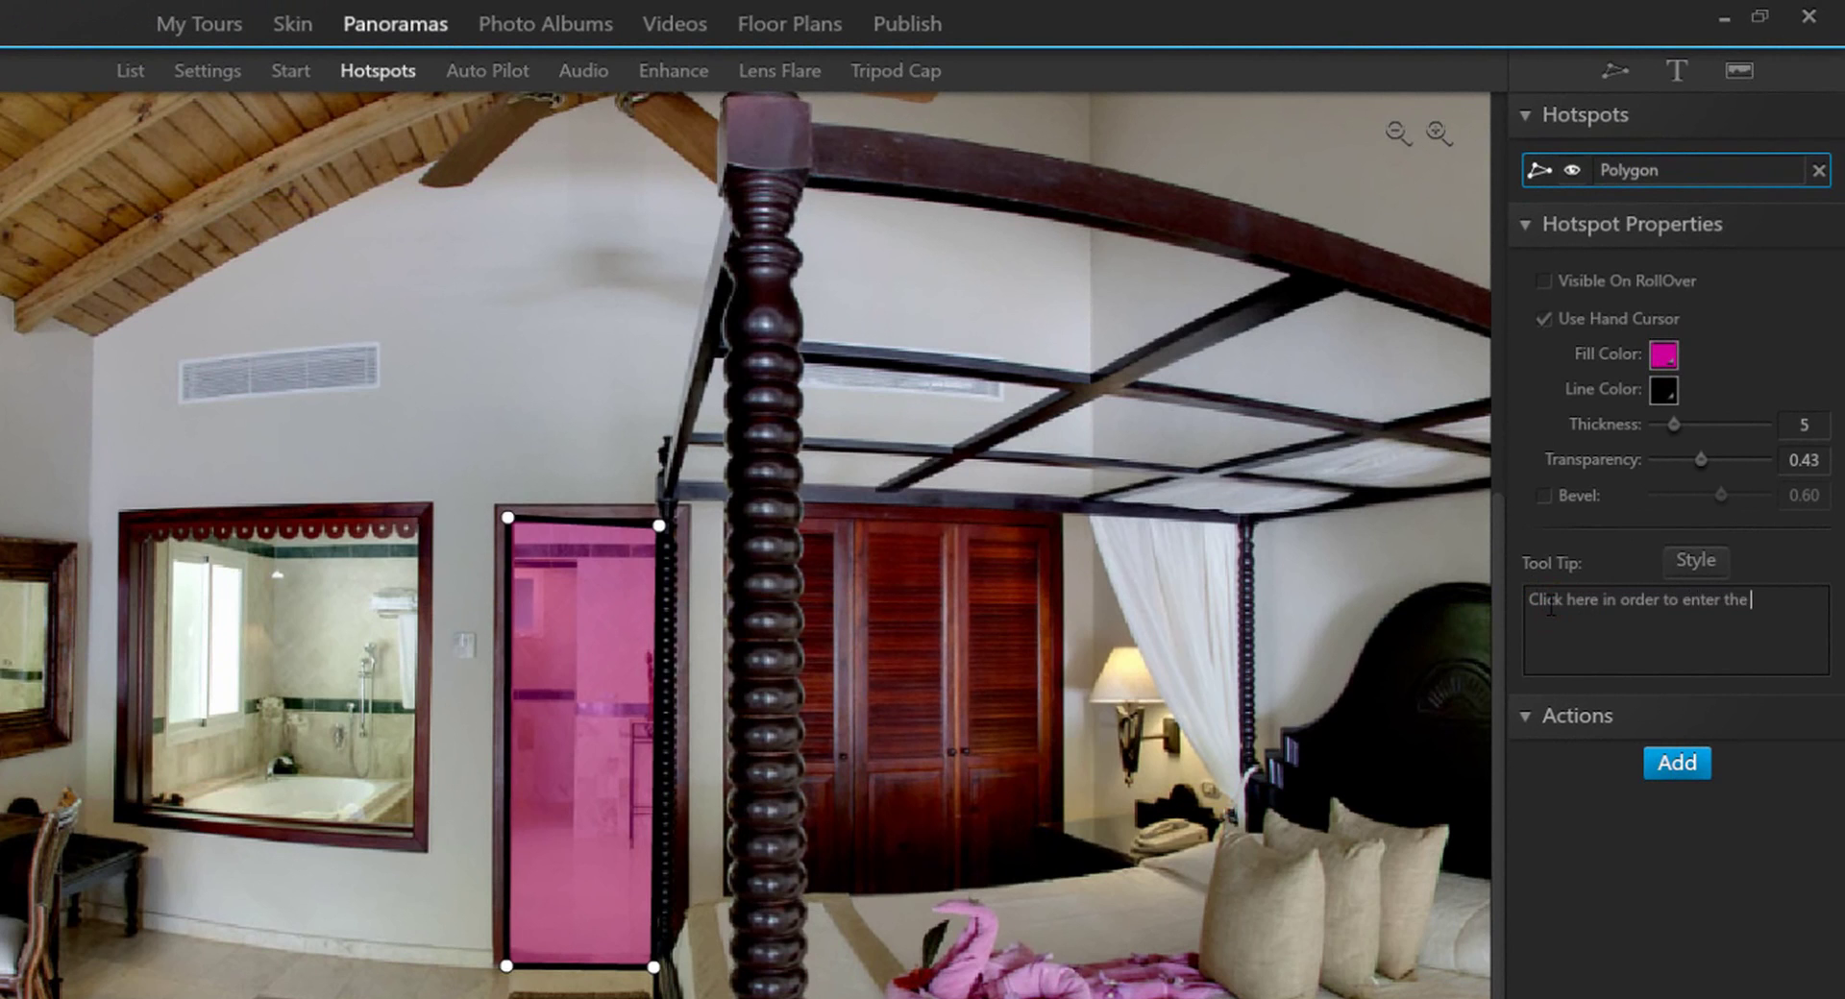
text(m.)
Step: Add an On Click Open Panorama action targeting the newly imported Beach Villa 3101 Bath panorama
click(1676, 766)
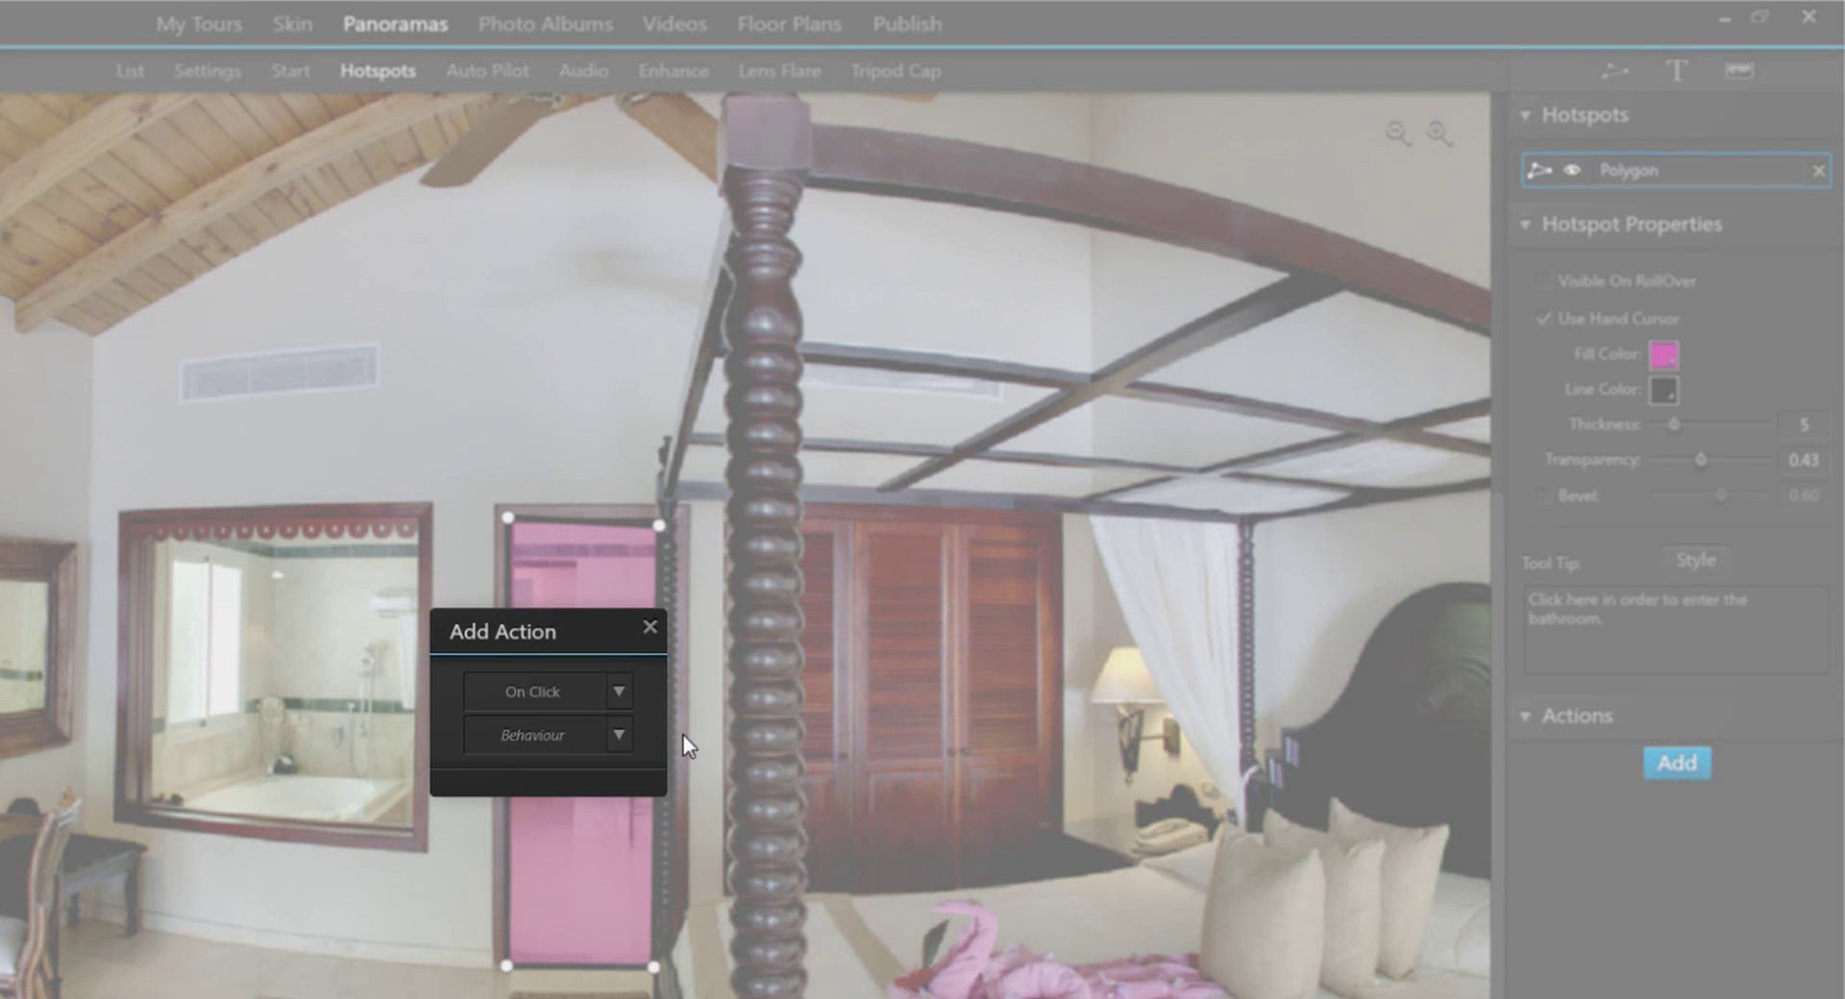
click(619, 693)
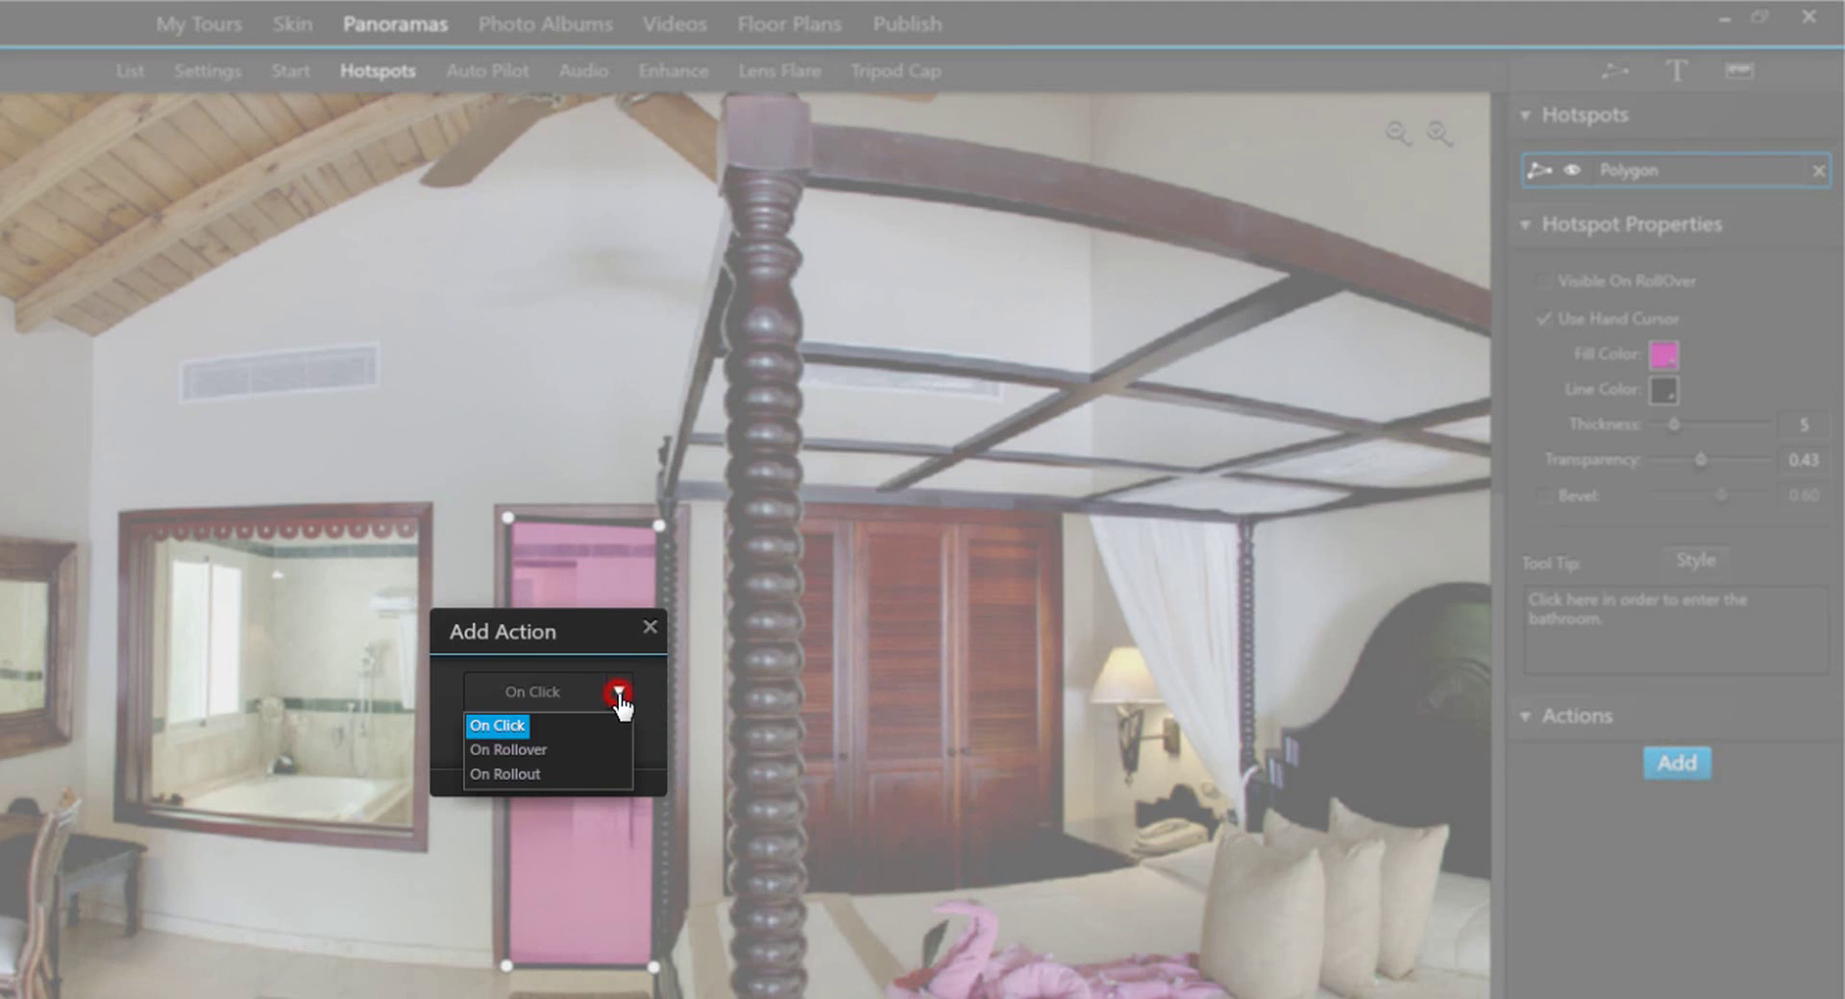
click(507, 723)
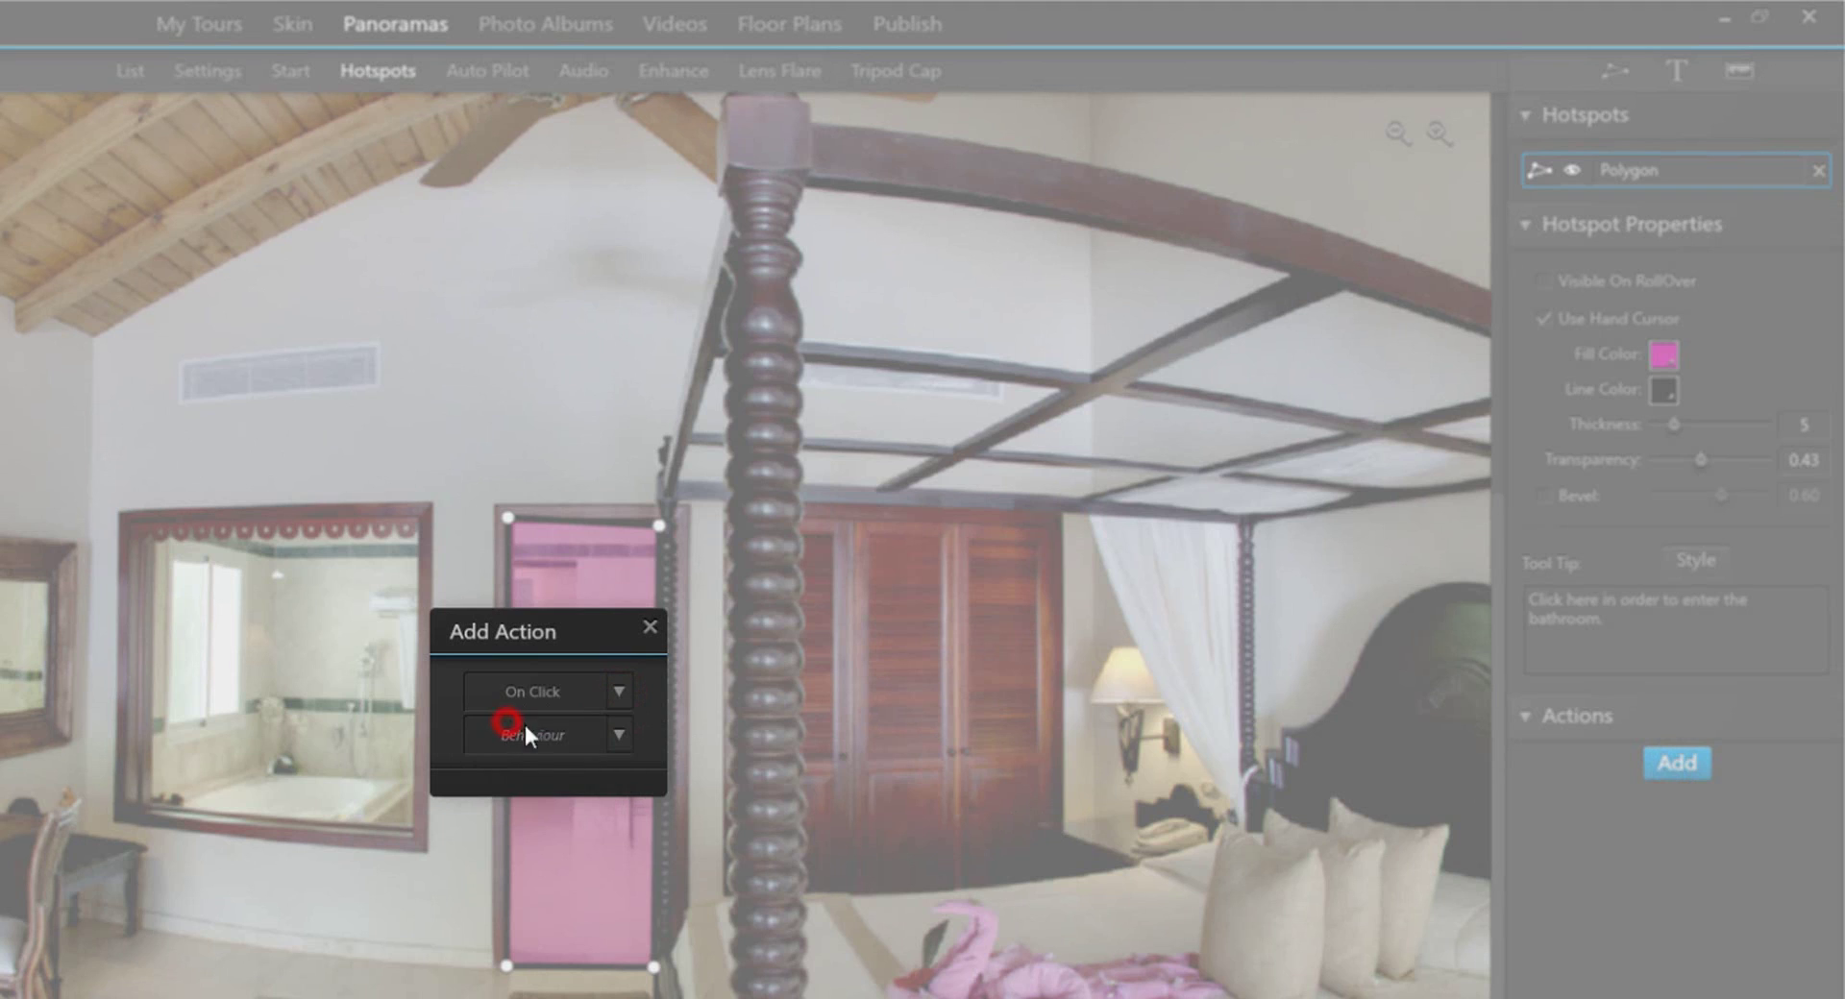
click(618, 735)
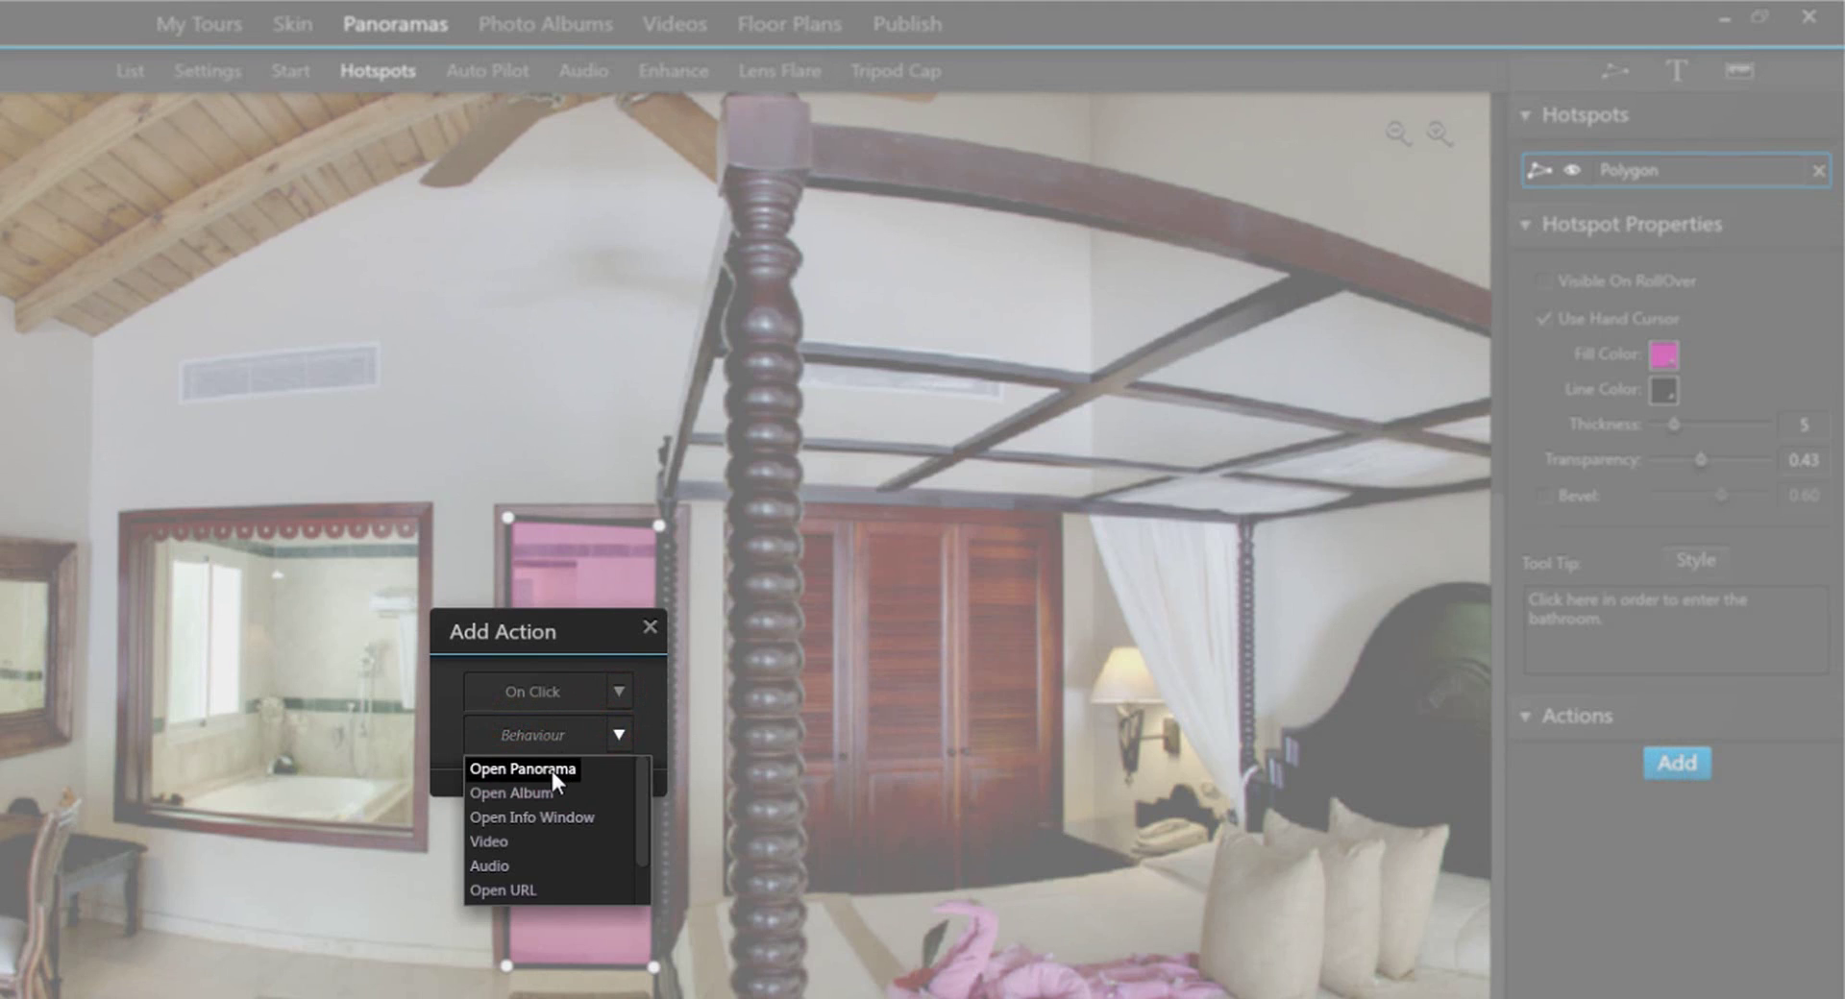
mouse_move(641, 778)
mouse_down()
mouse_move(642, 849)
mouse_move(643, 752)
mouse_move(642, 857)
mouse_move(637, 755)
mouse_up()
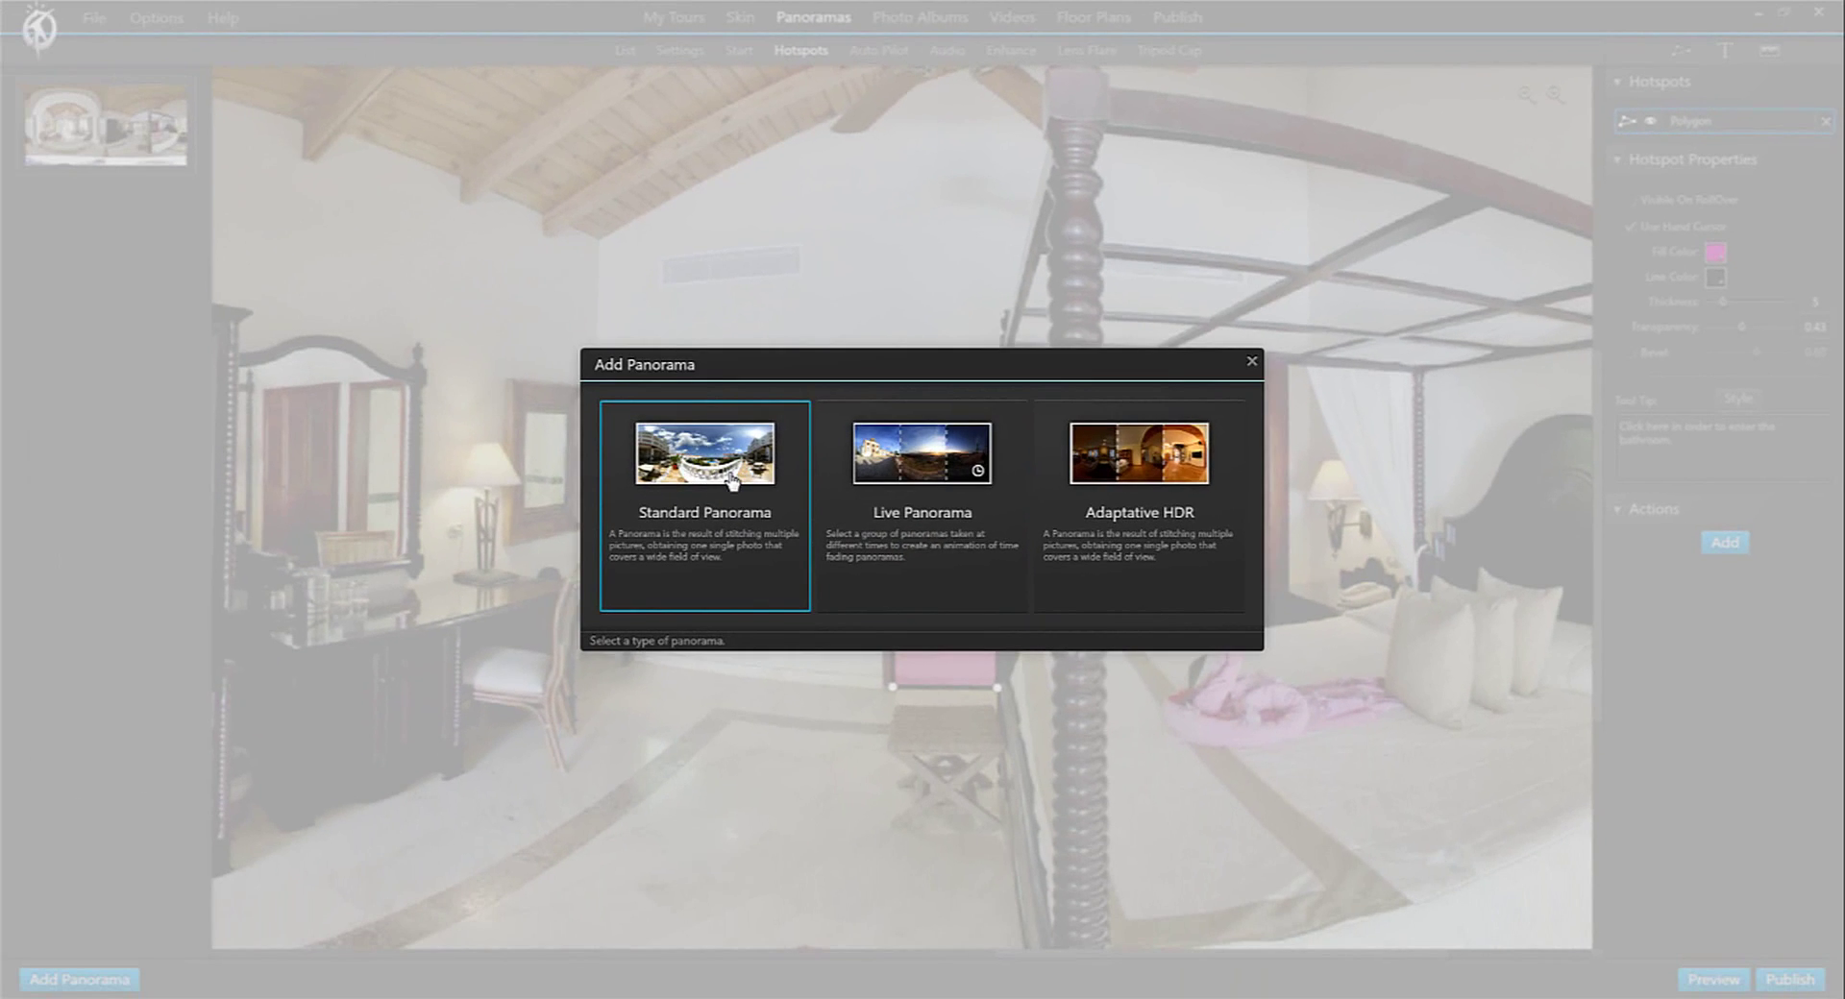
click(727, 473)
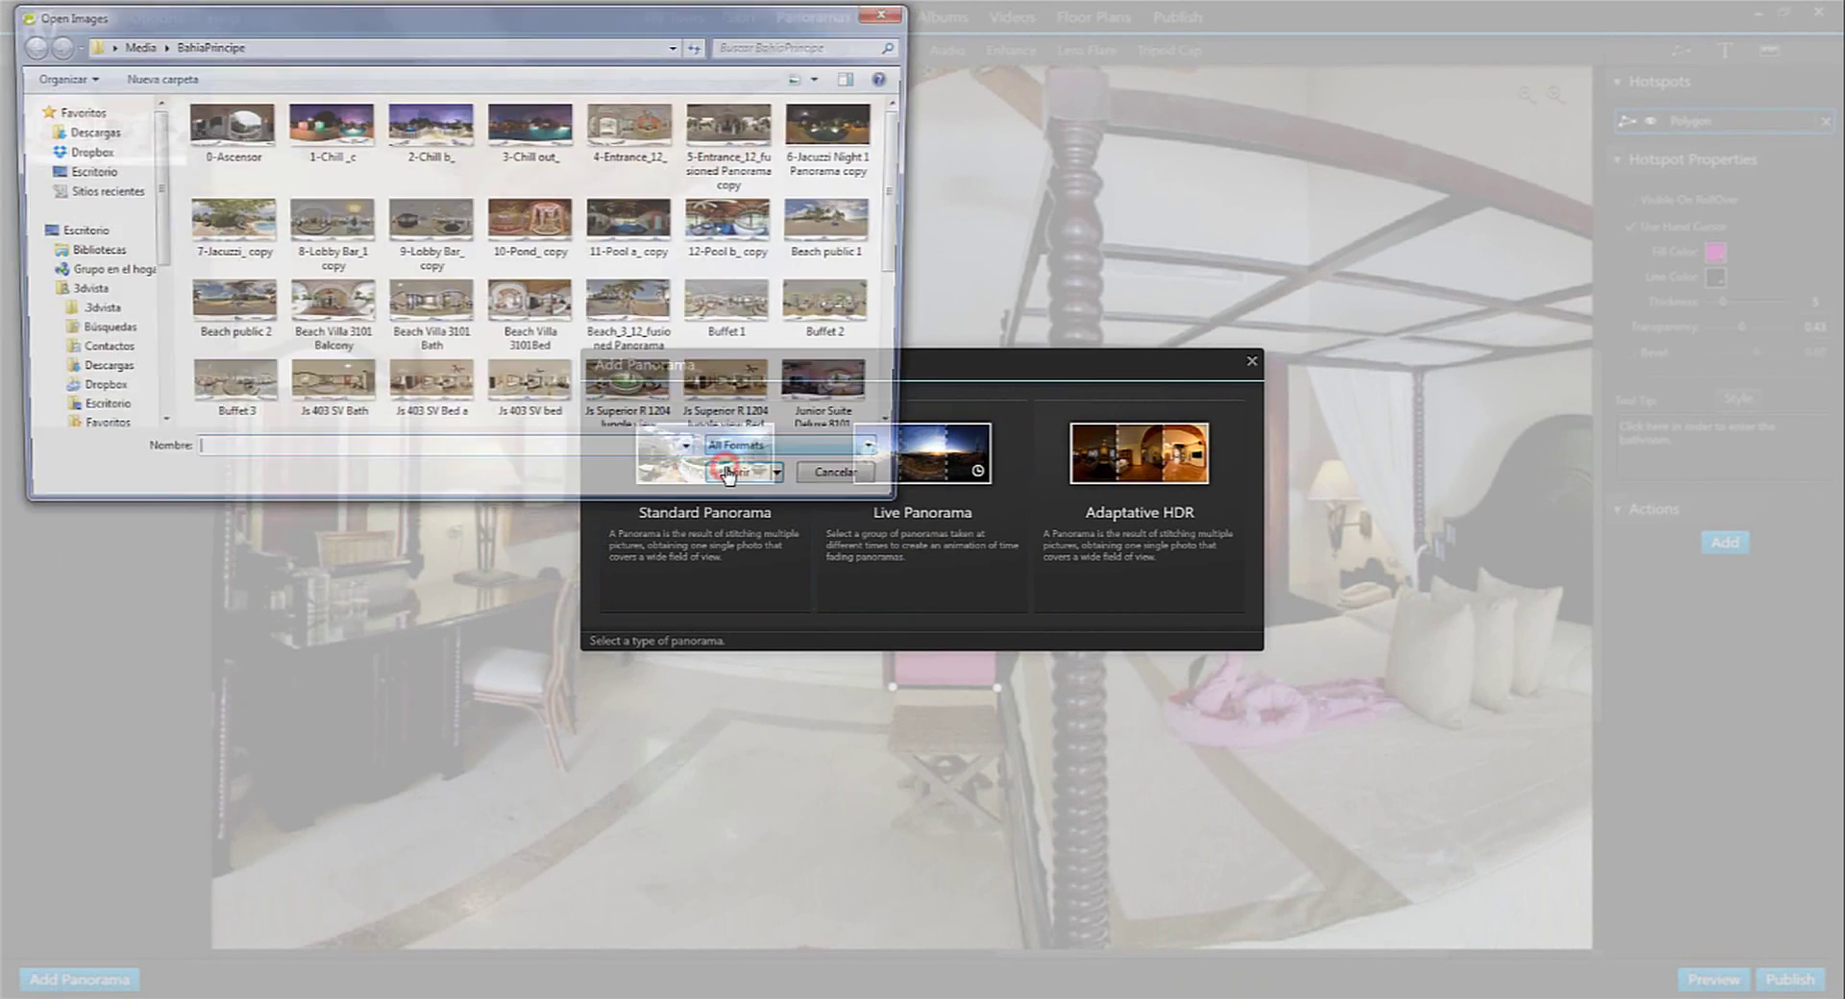
double_click(437, 317)
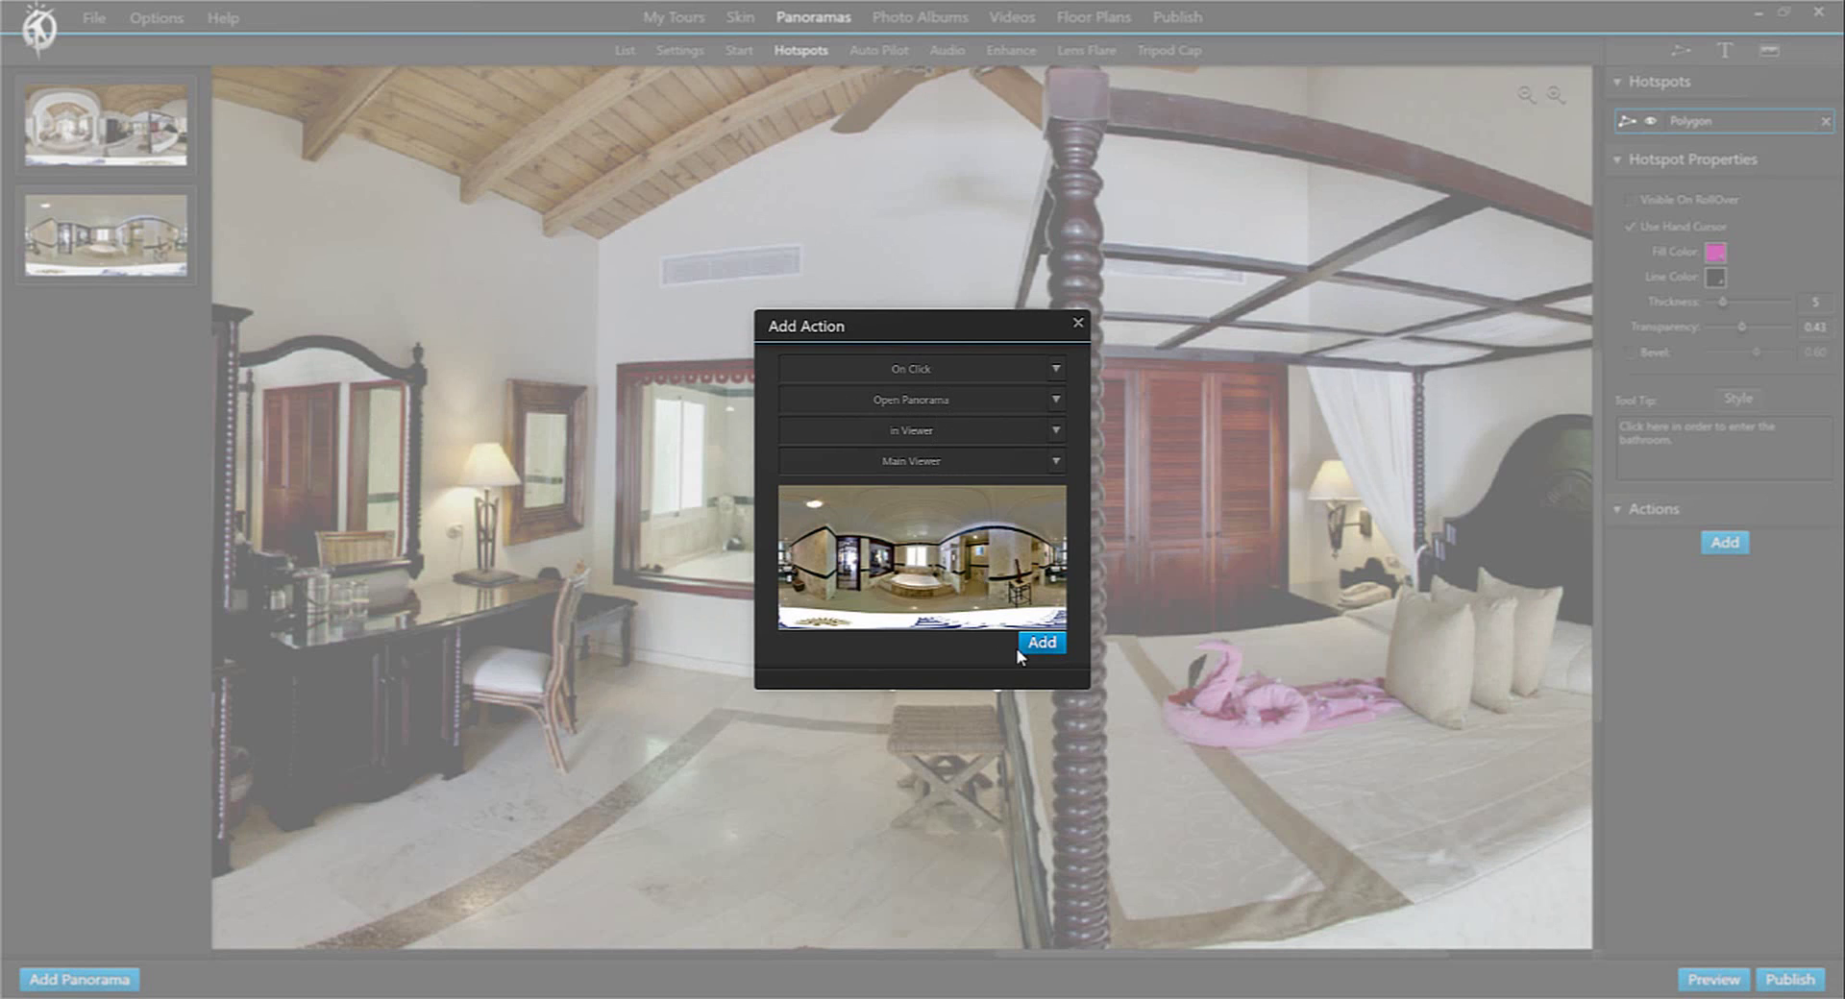
click(1040, 642)
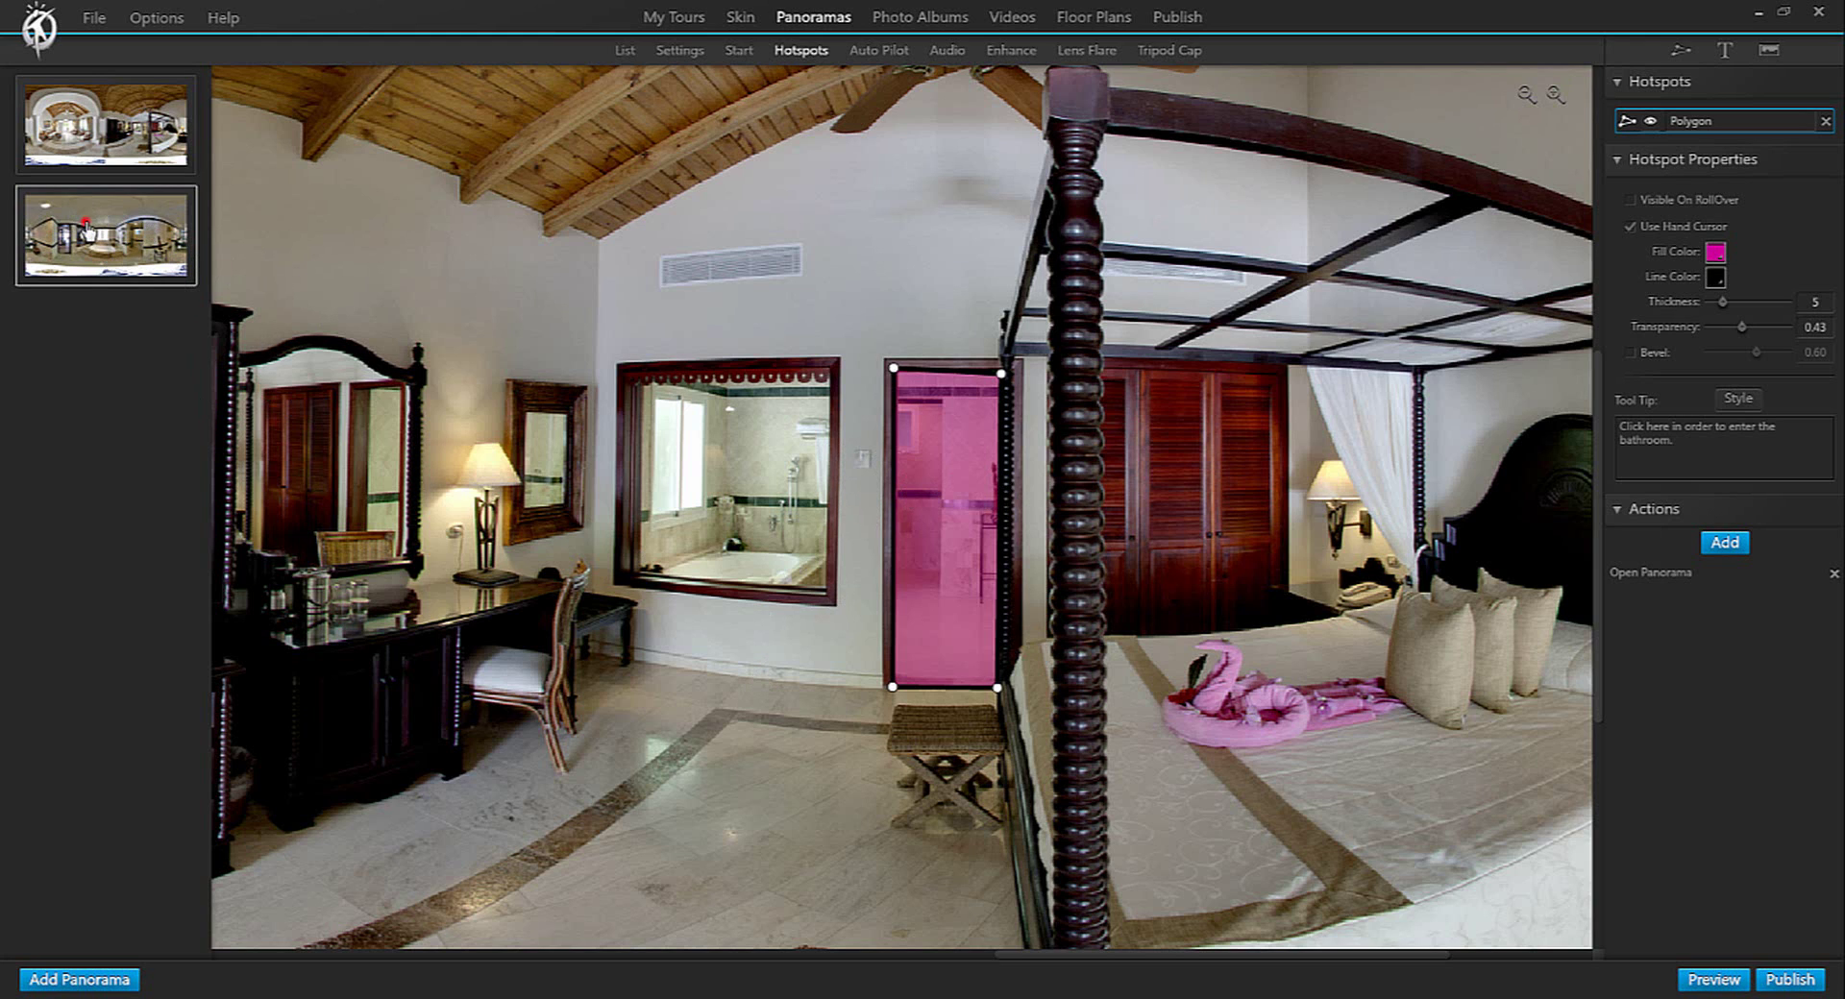
Step: In the bathroom panorama, zoom to the bedroom doorway and place three polygon hotspot corners
click(86, 231)
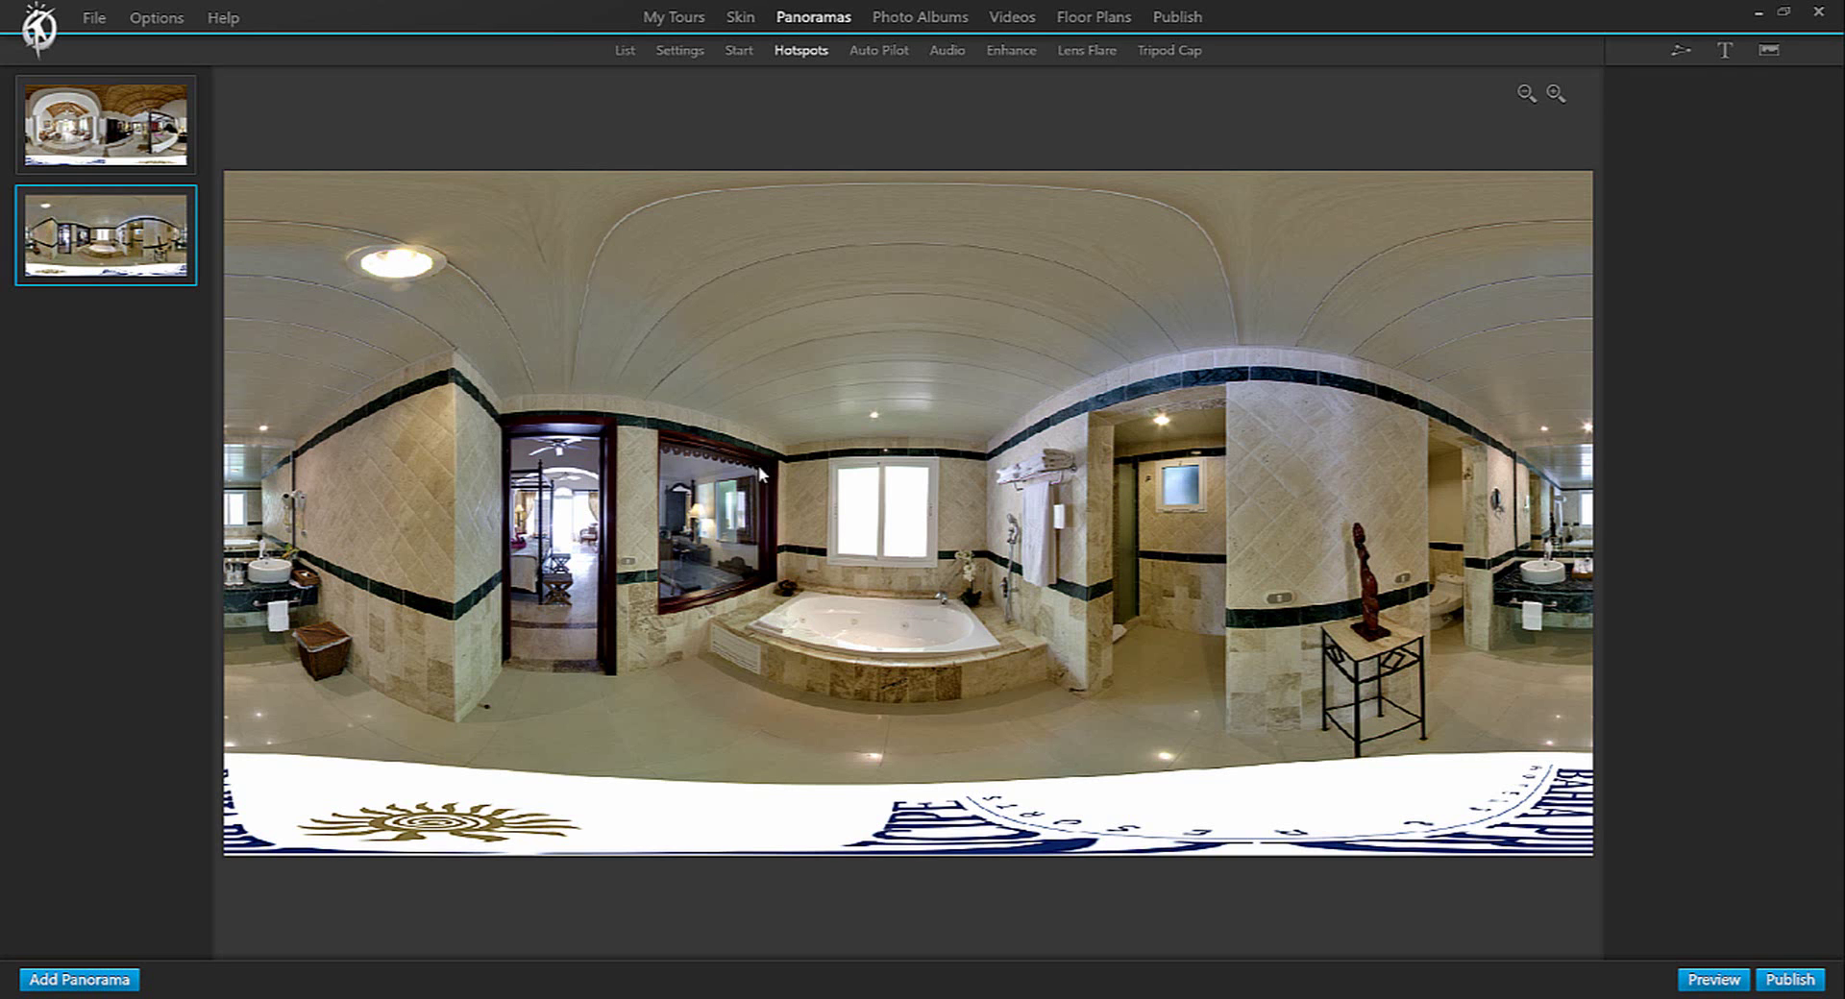
click(1553, 96)
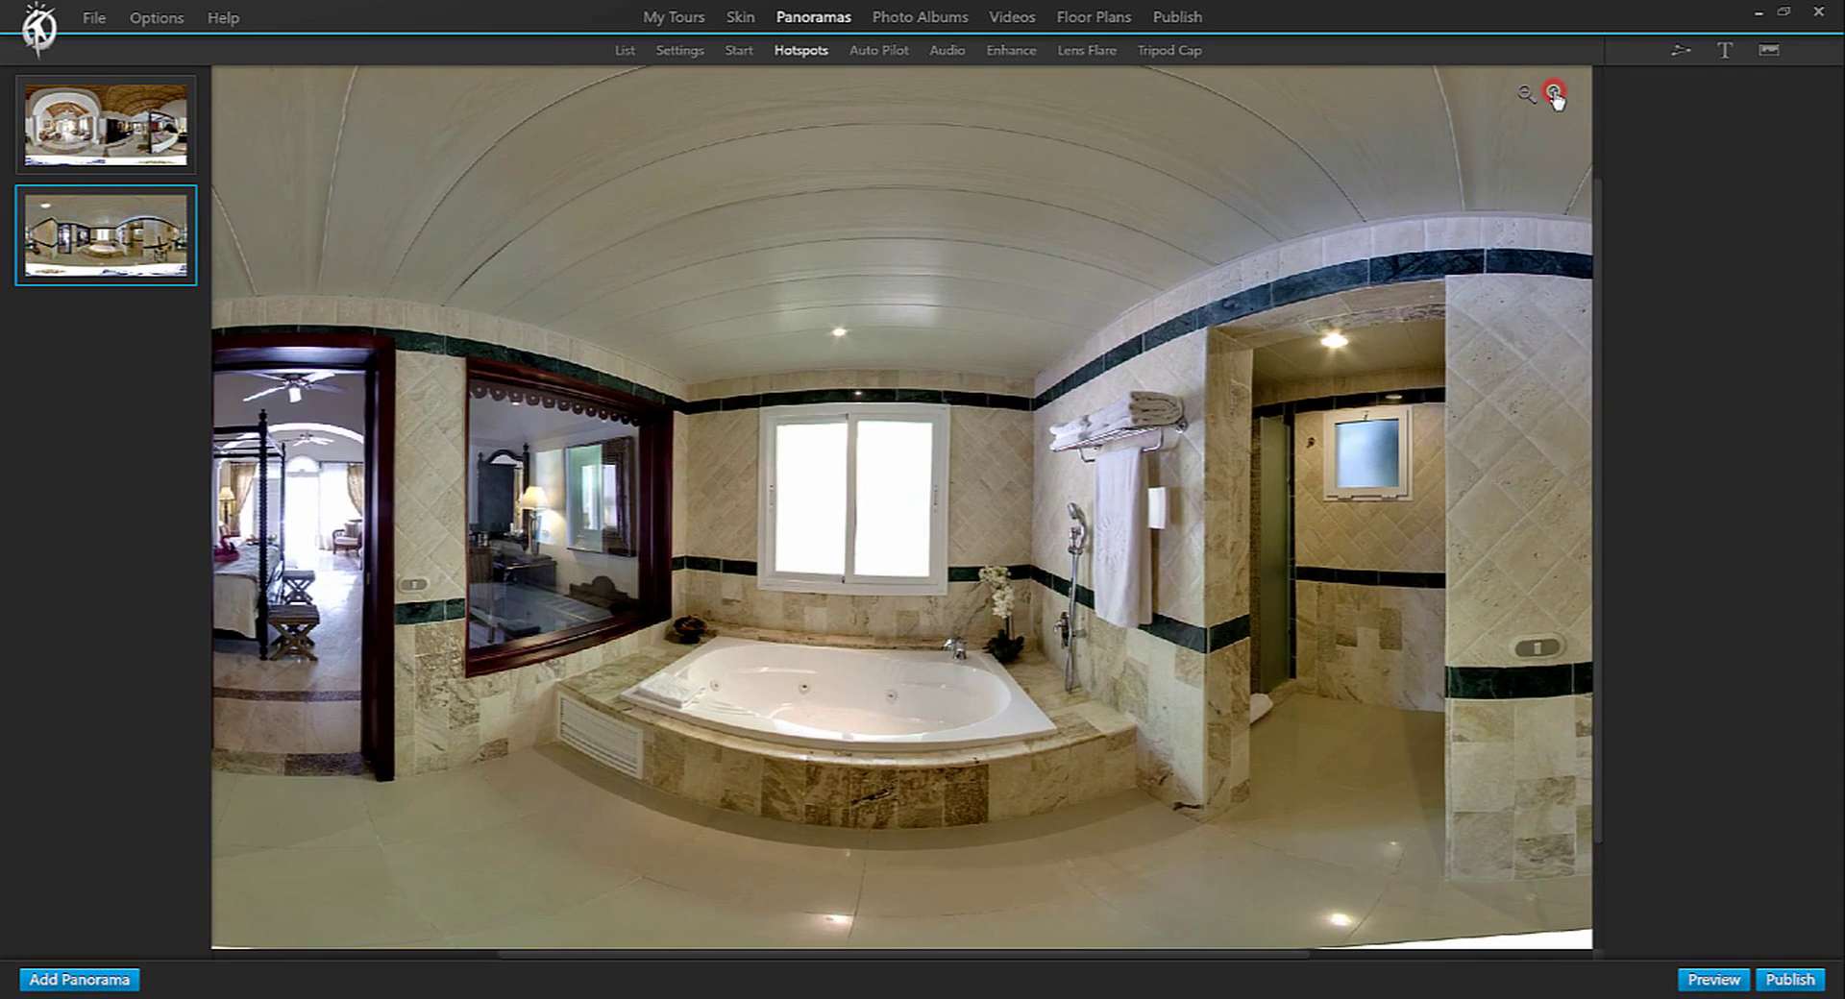
drag(471, 487, 1124, 480)
click(1679, 50)
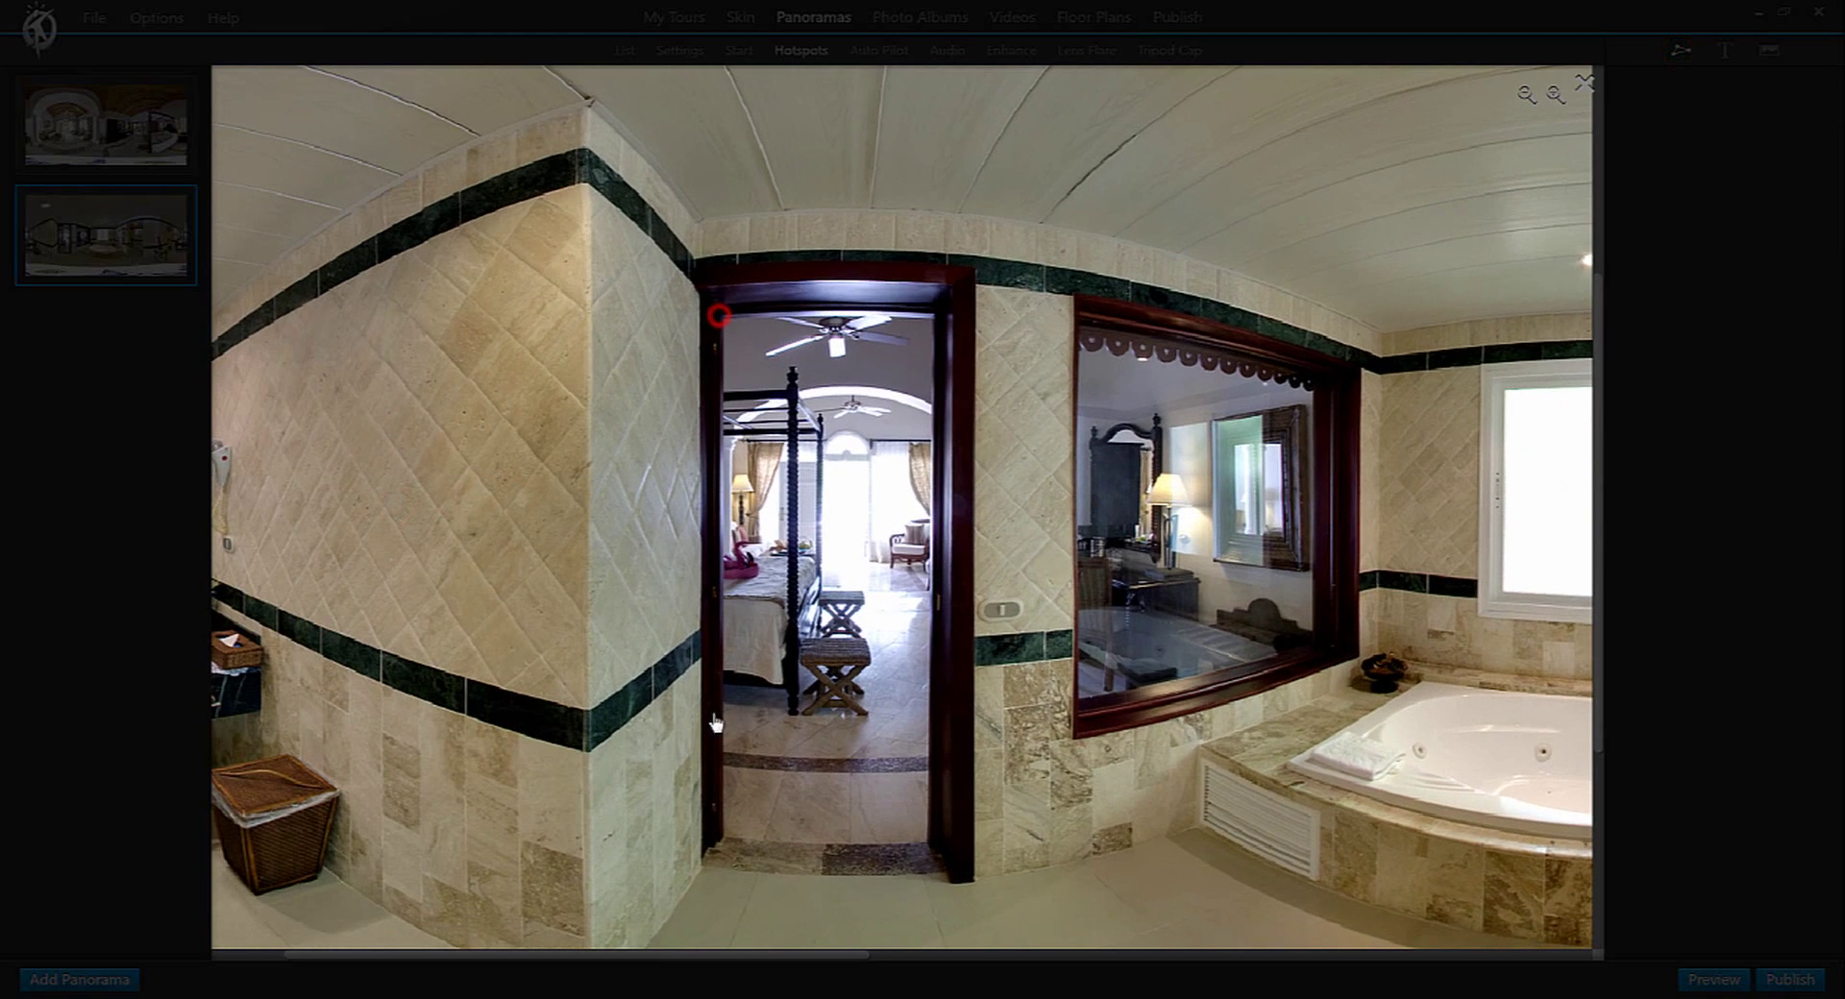
click(709, 845)
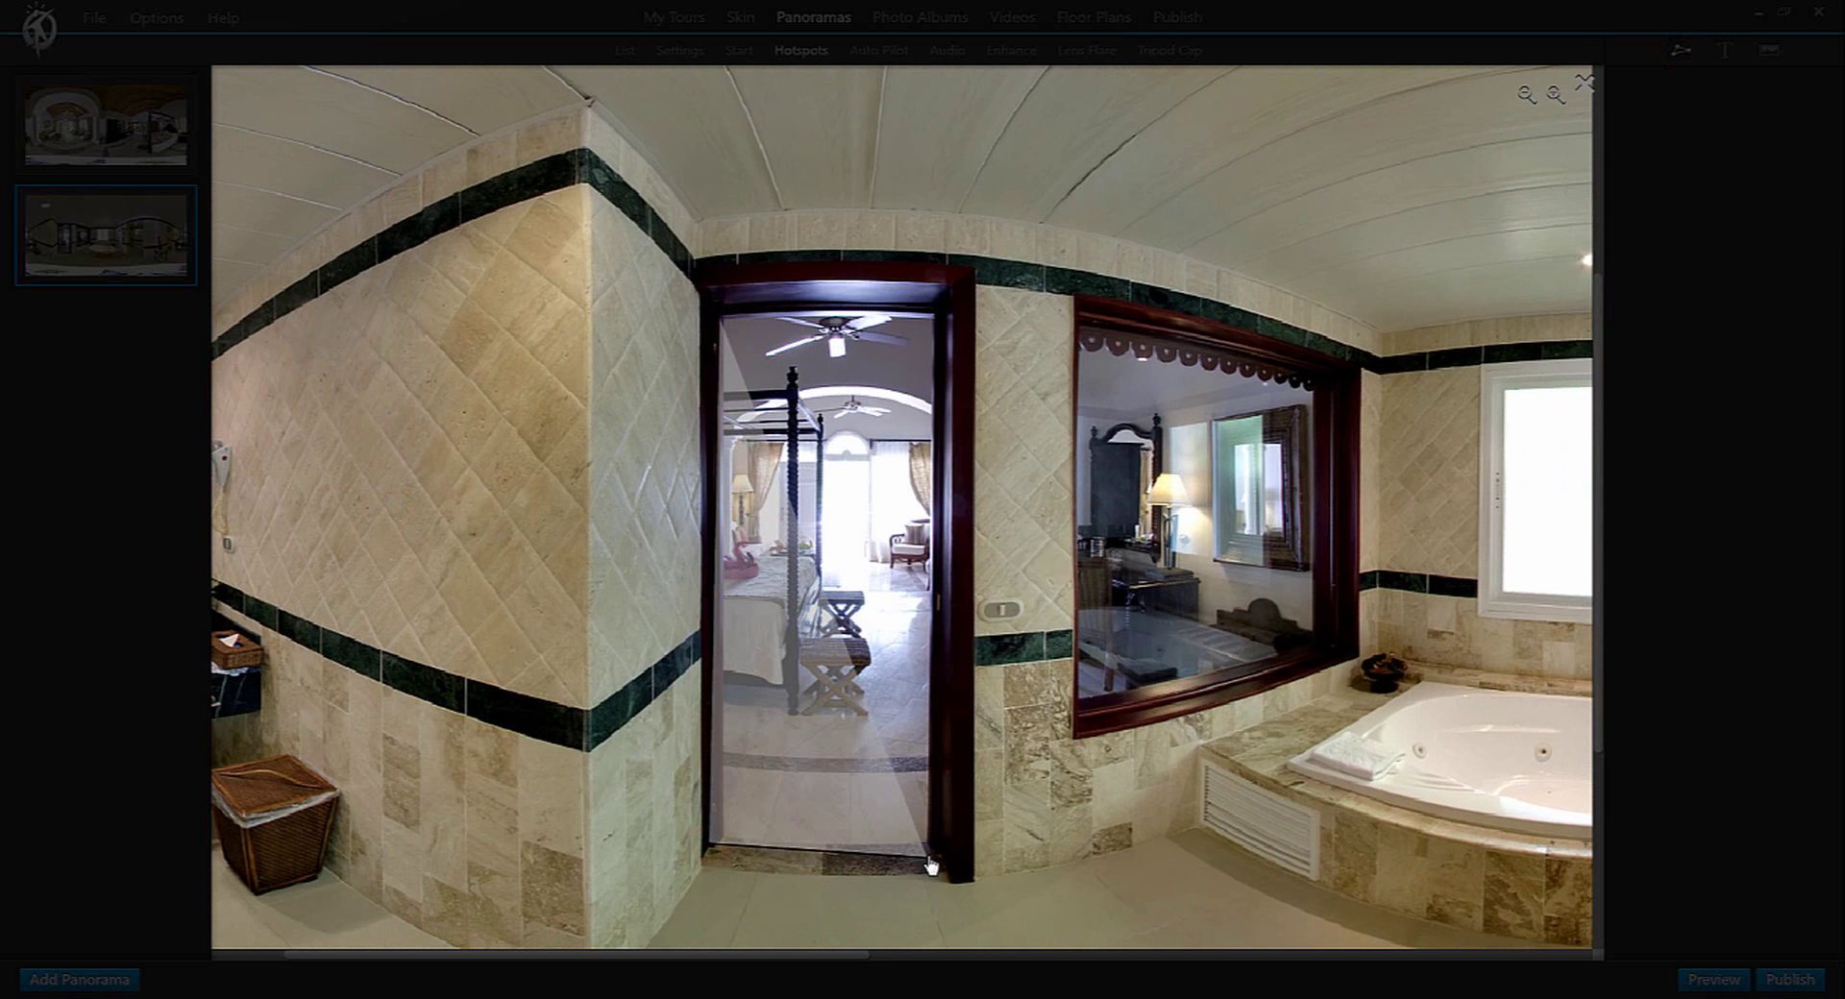
click(926, 845)
click(940, 313)
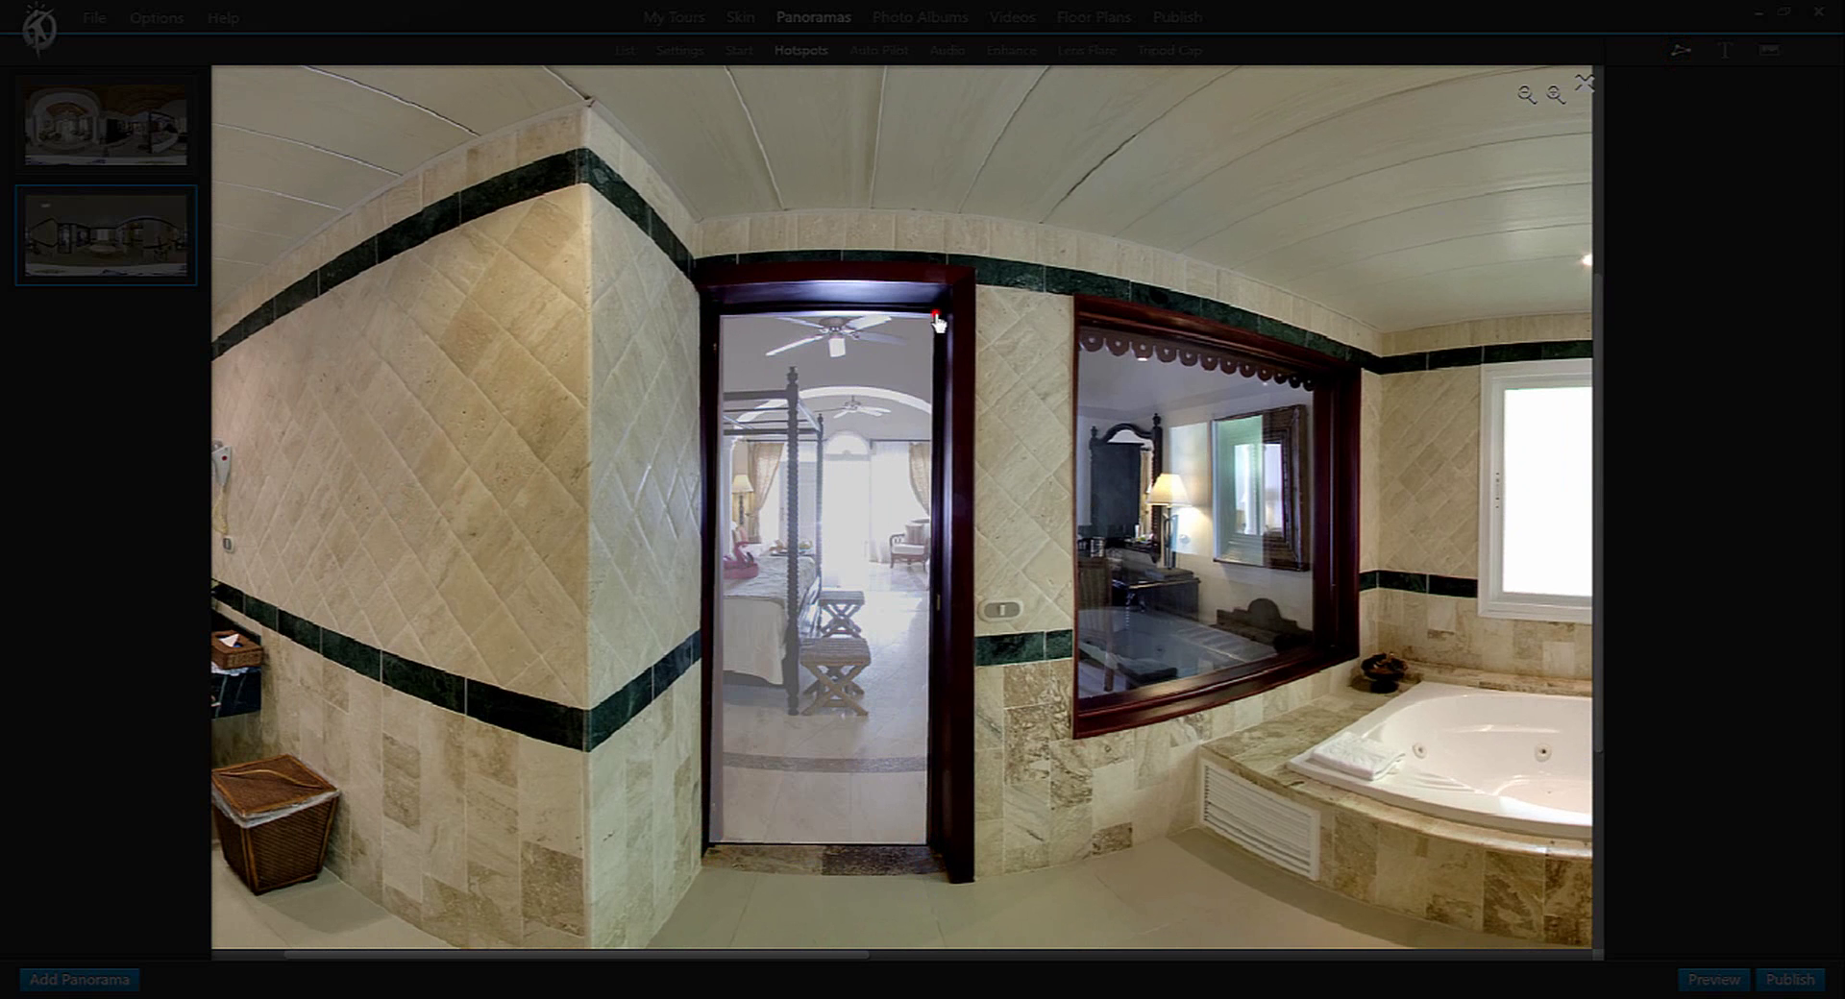
Step: Close the doorway polygon, fill it magenta, and change 'bathroom' to 'bedroom' in its tooltip
click(712, 323)
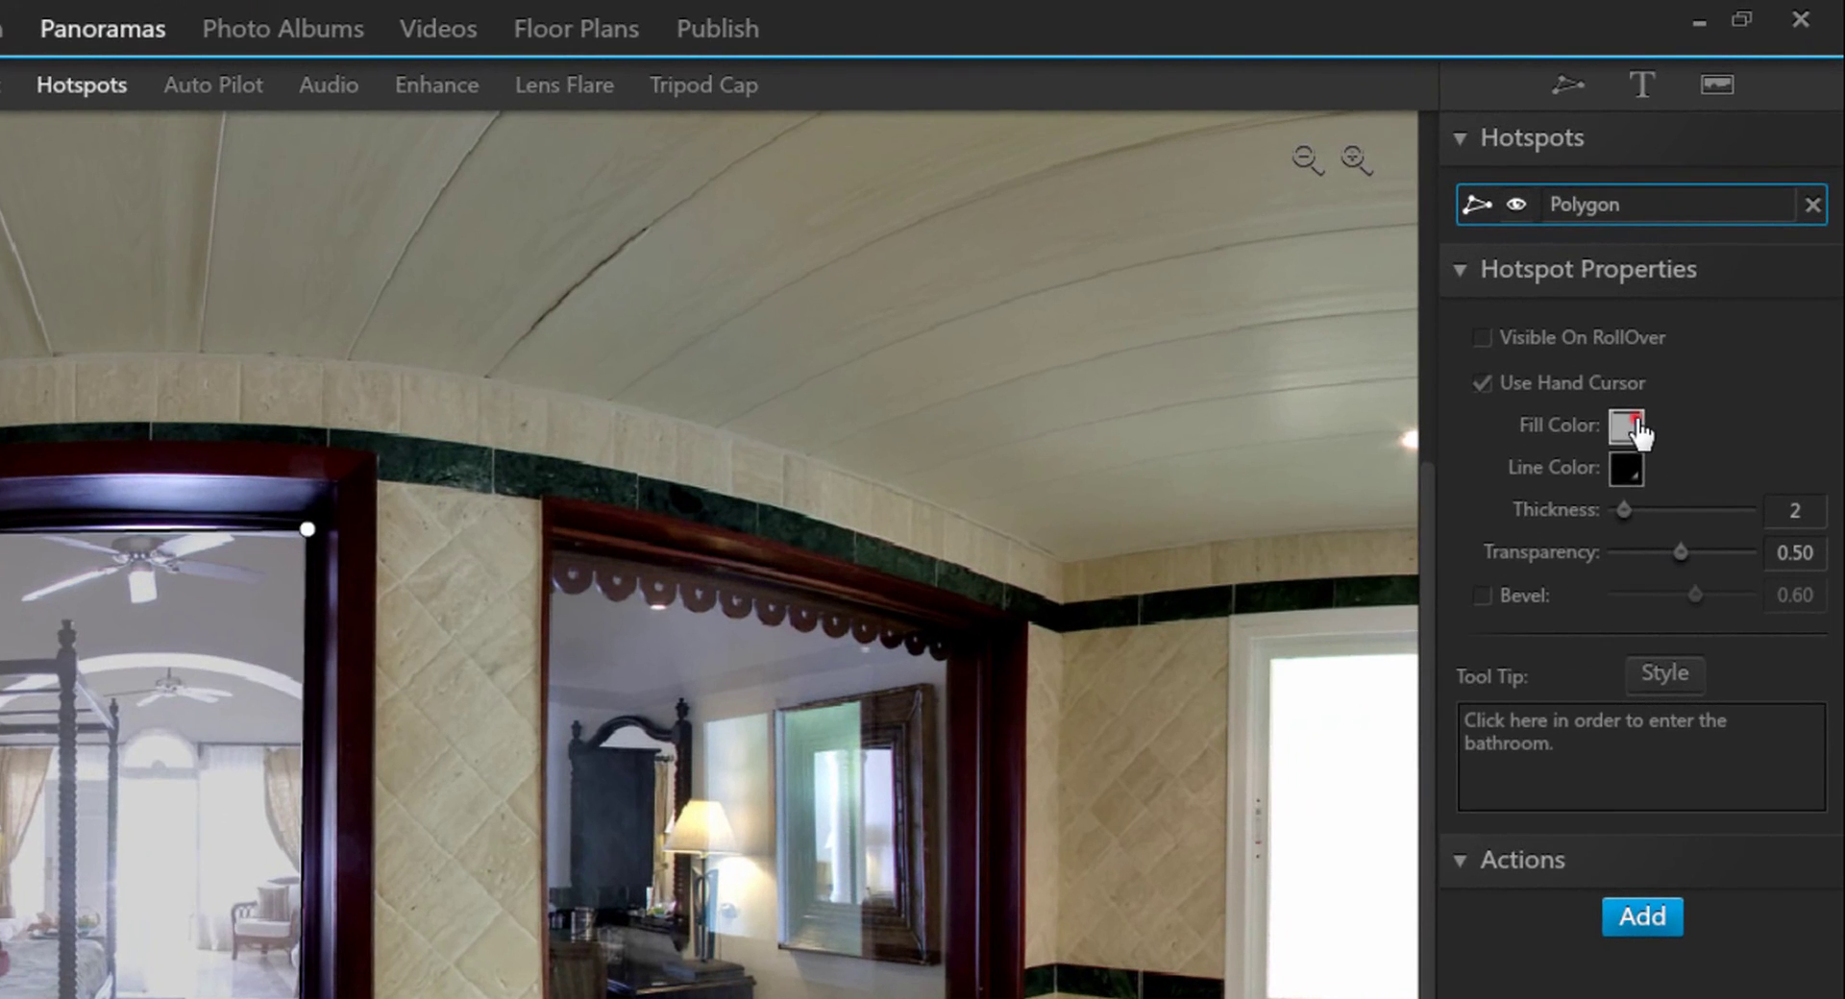
click(1704, 272)
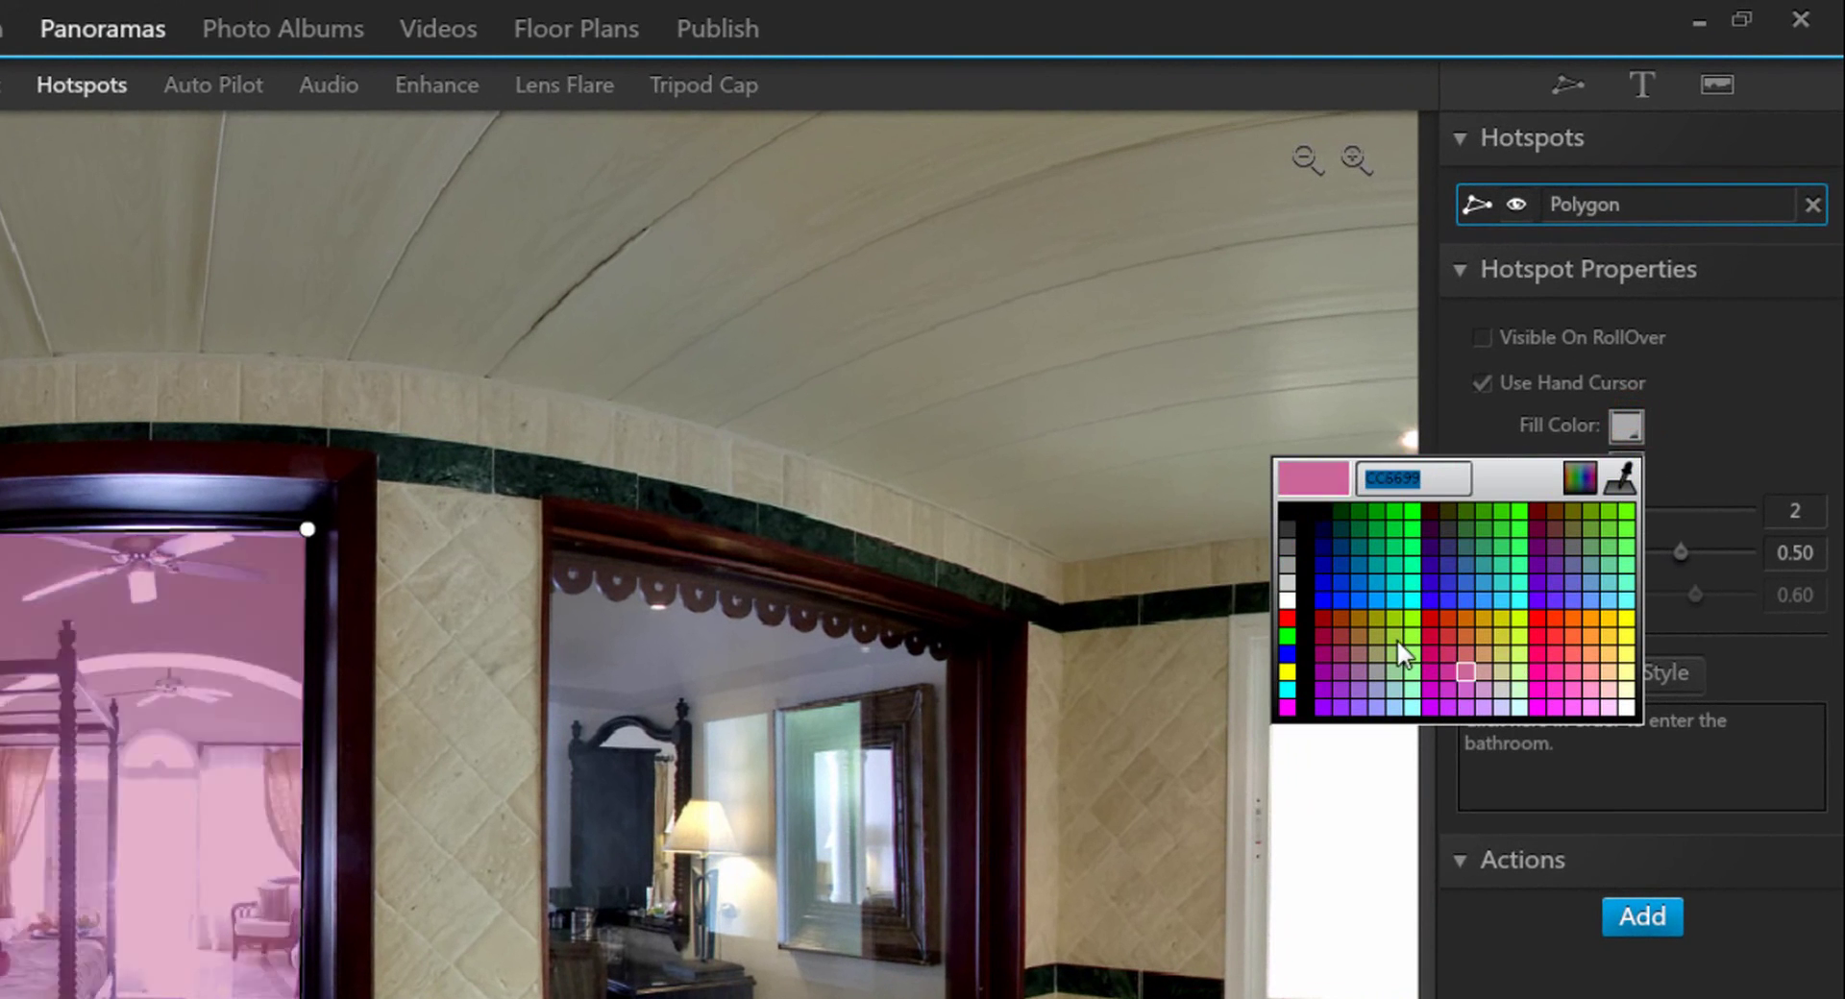
click(1428, 671)
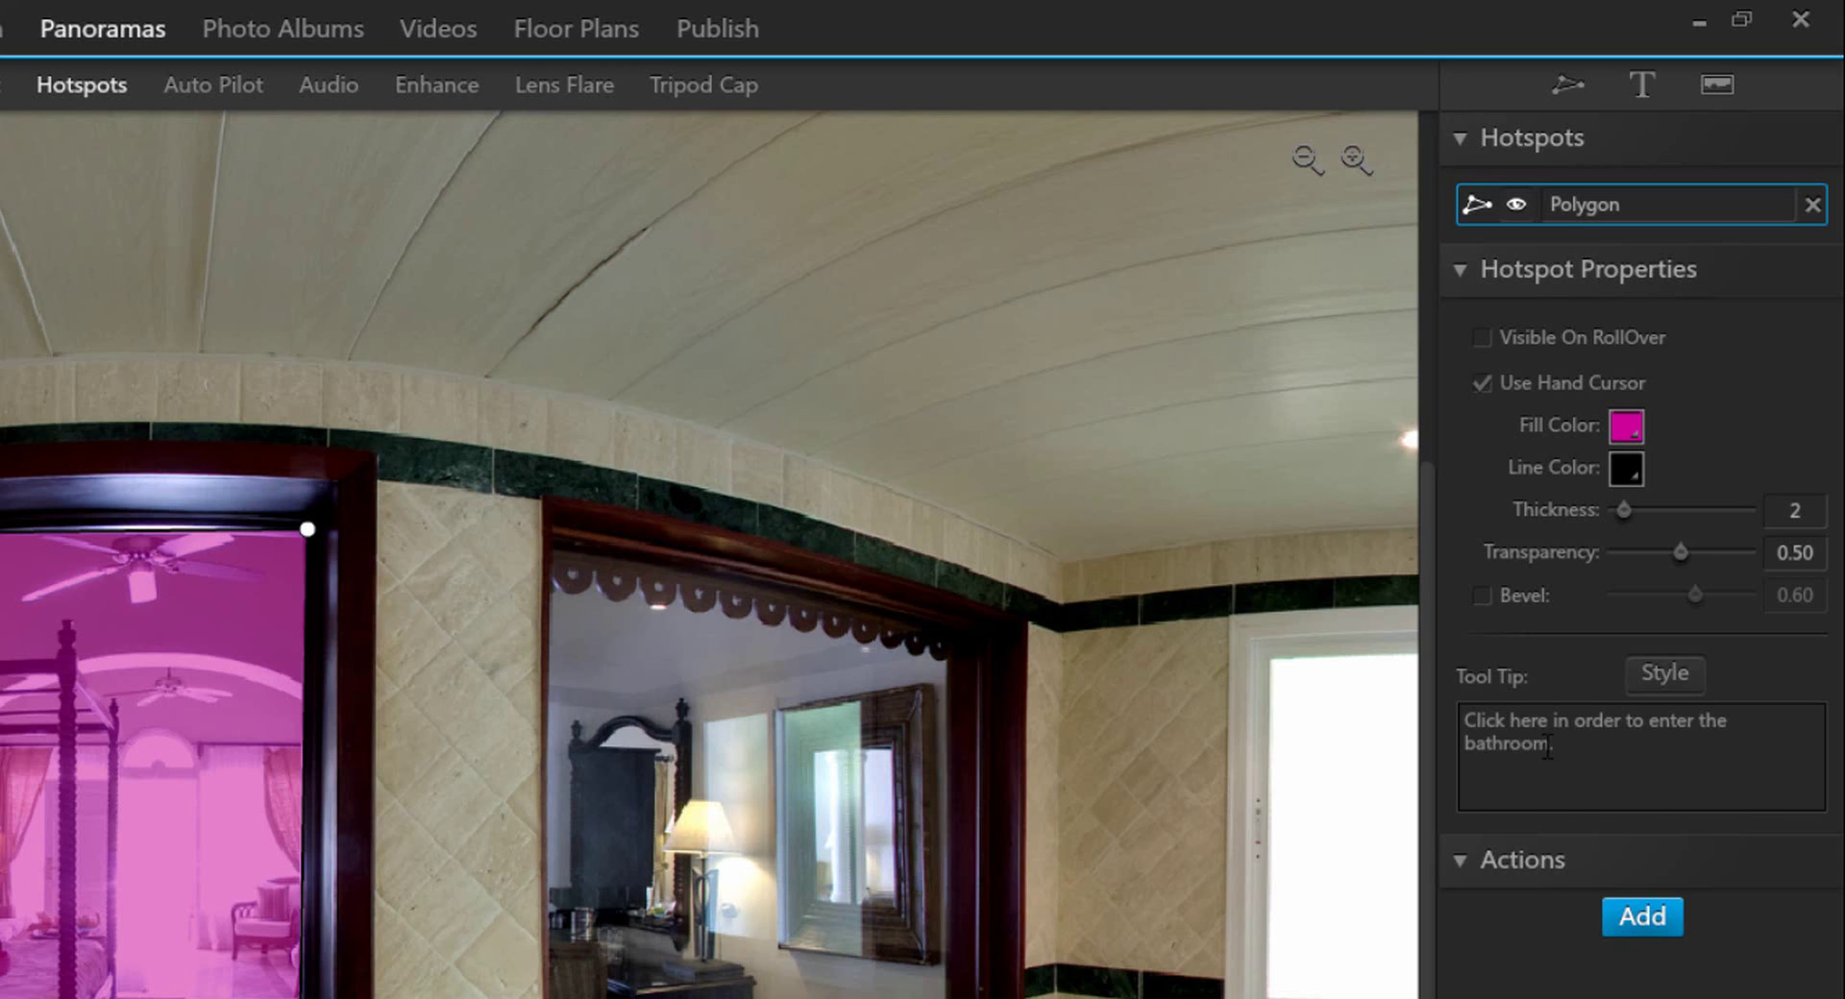
double_click(1545, 745)
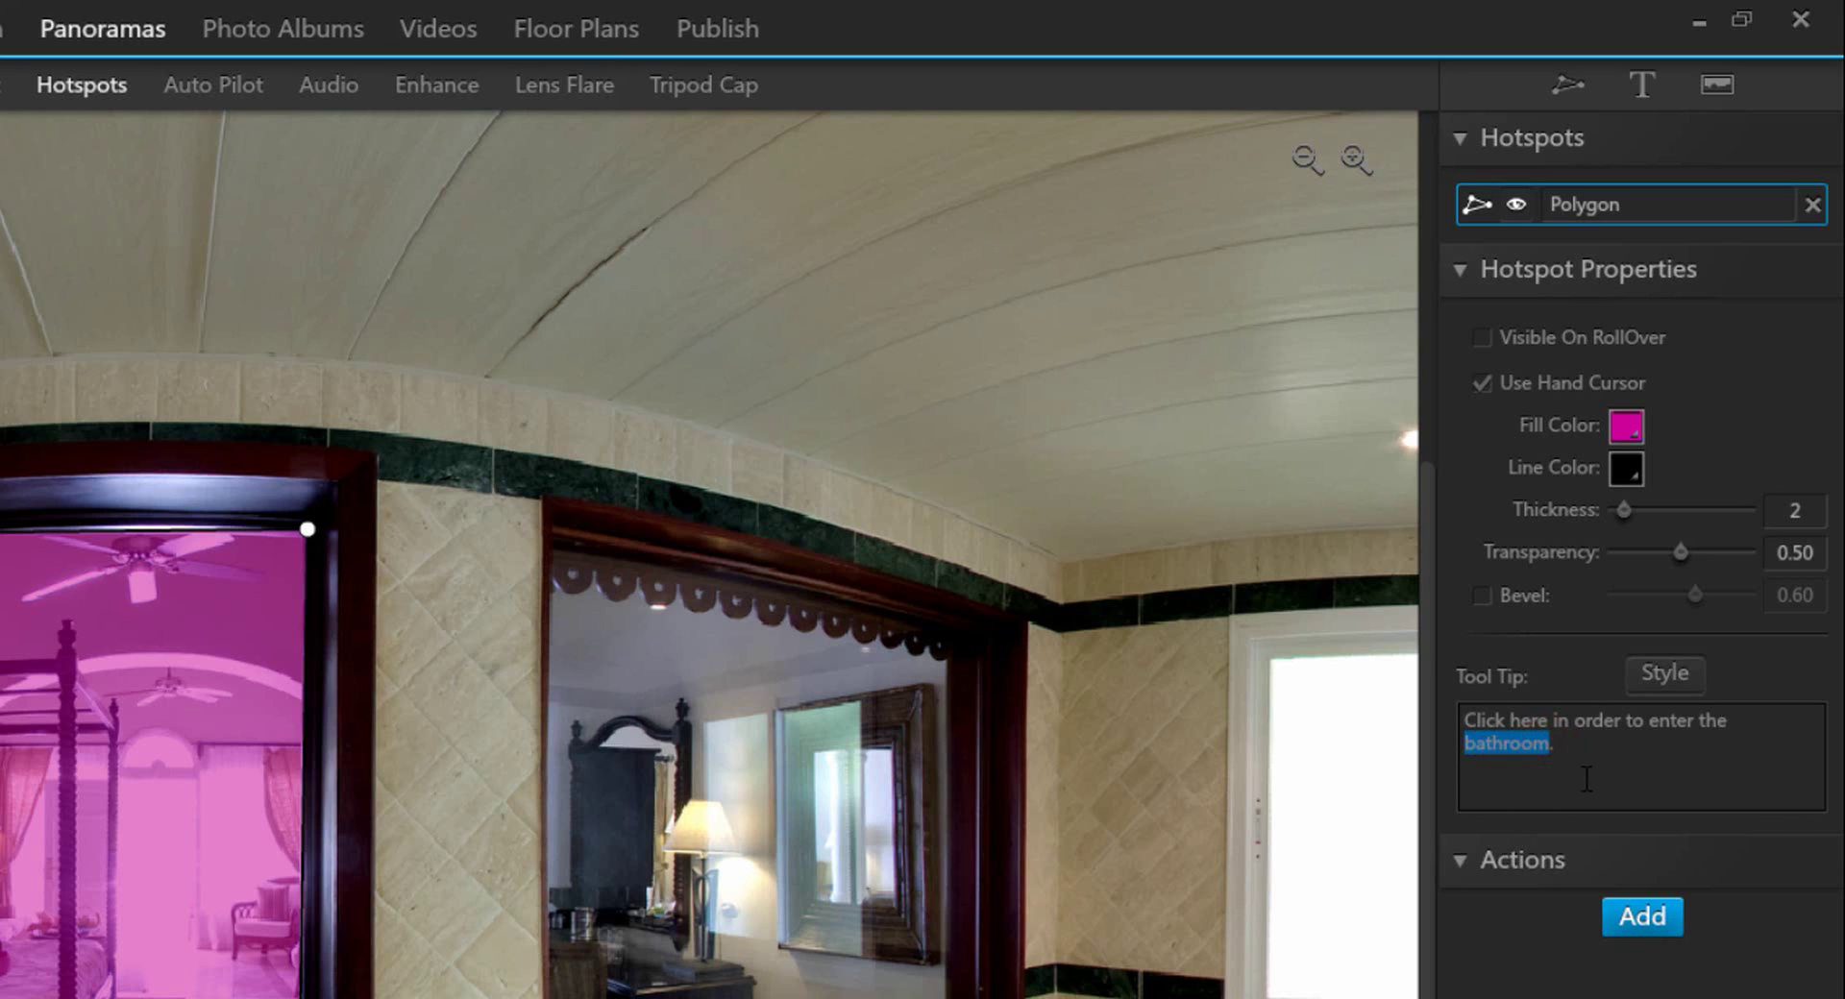
text(bedroom)
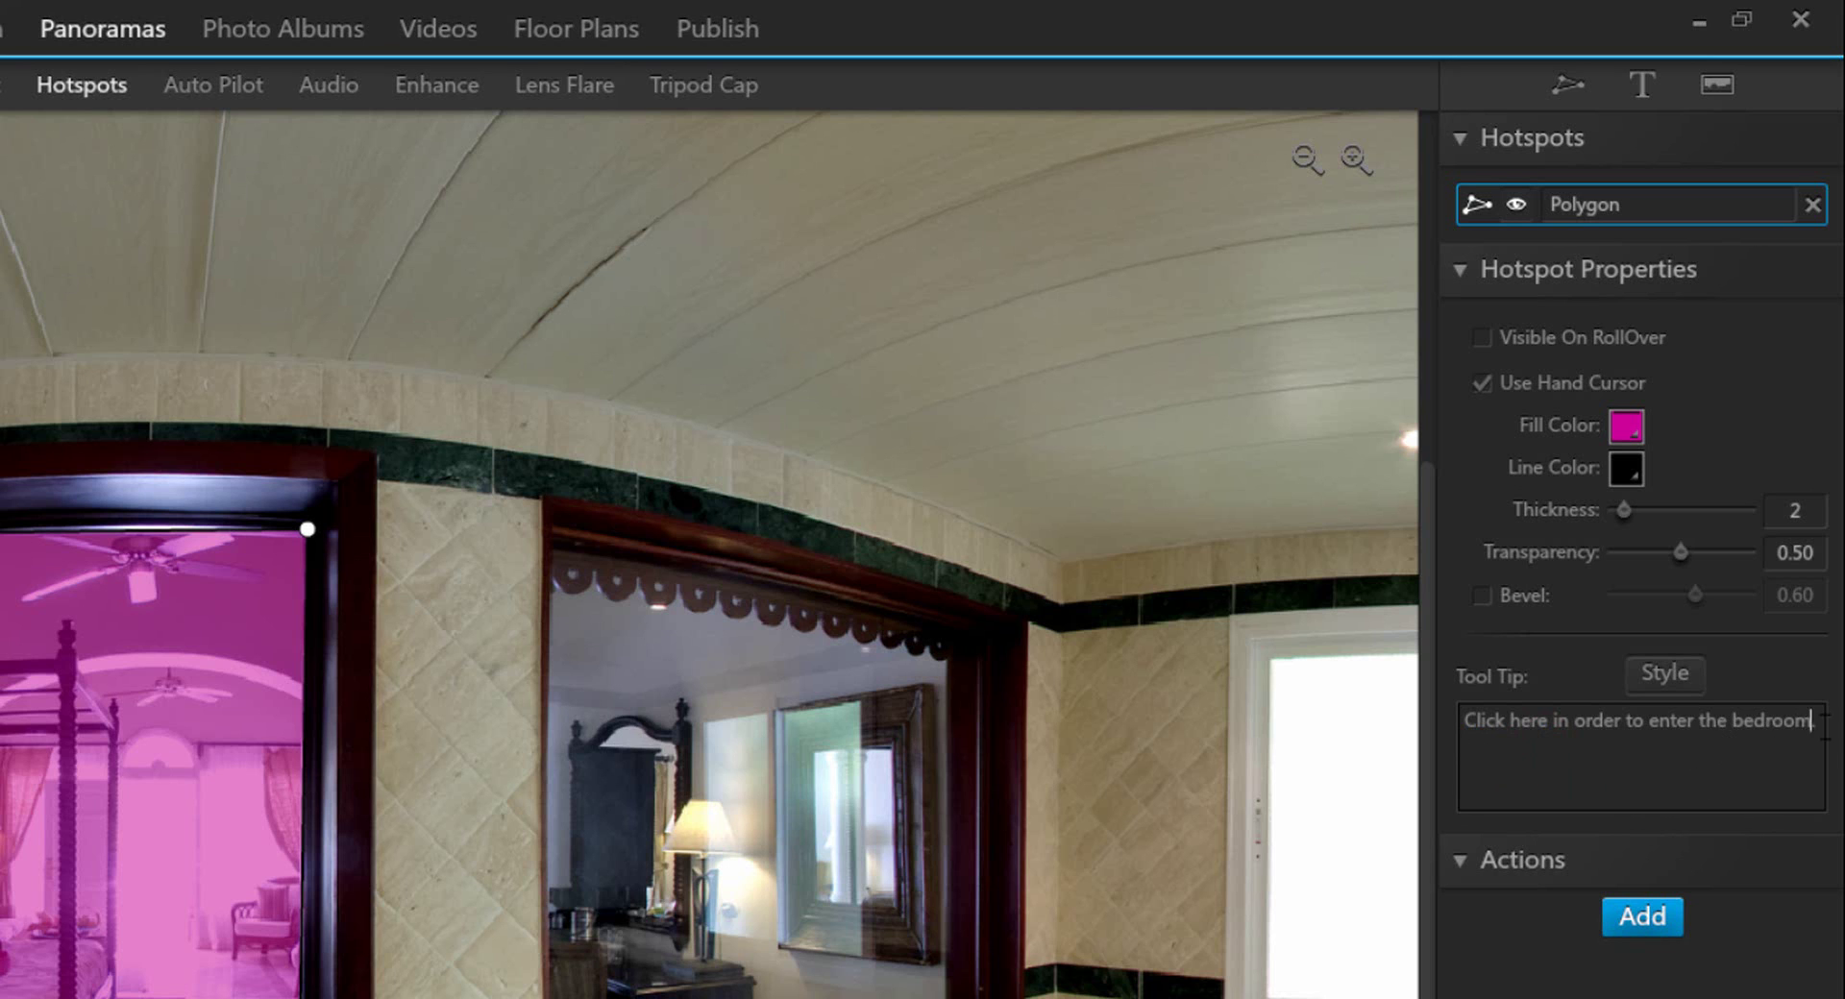
Step: Add an On Click Open Panorama action linking the hotspot back to Beach Villa 3101Bed
click(1770, 751)
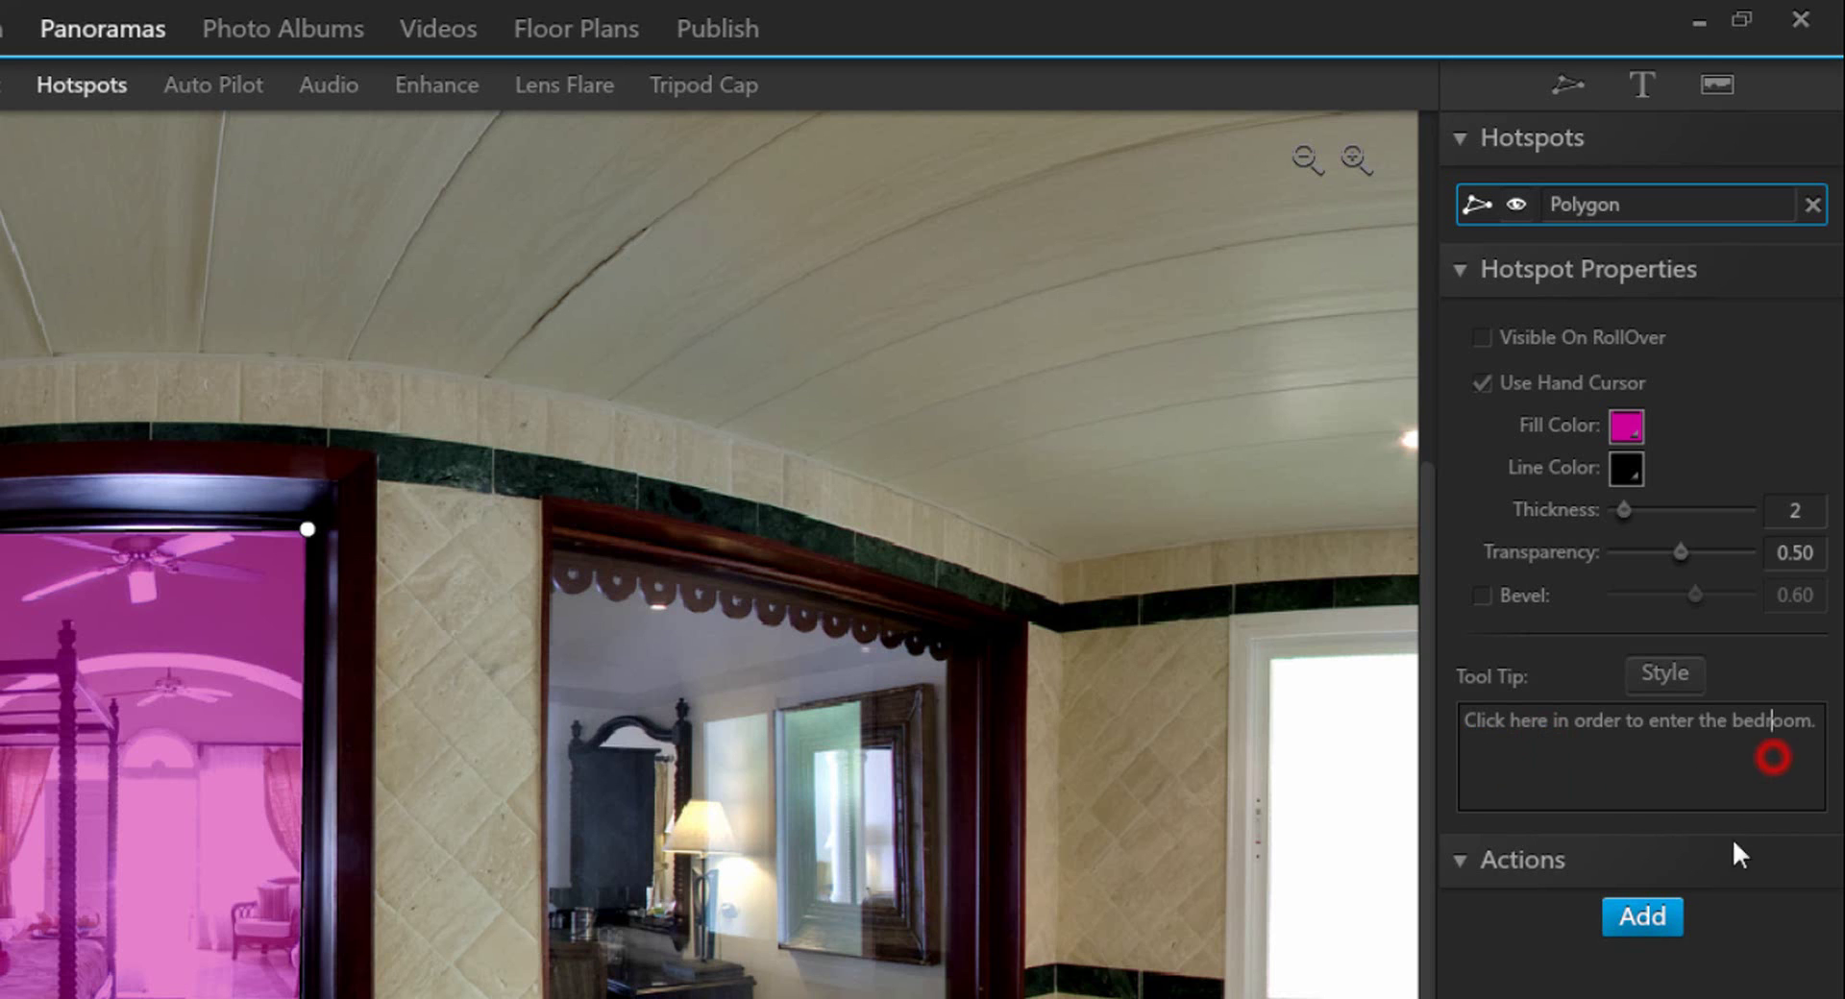
click(1642, 917)
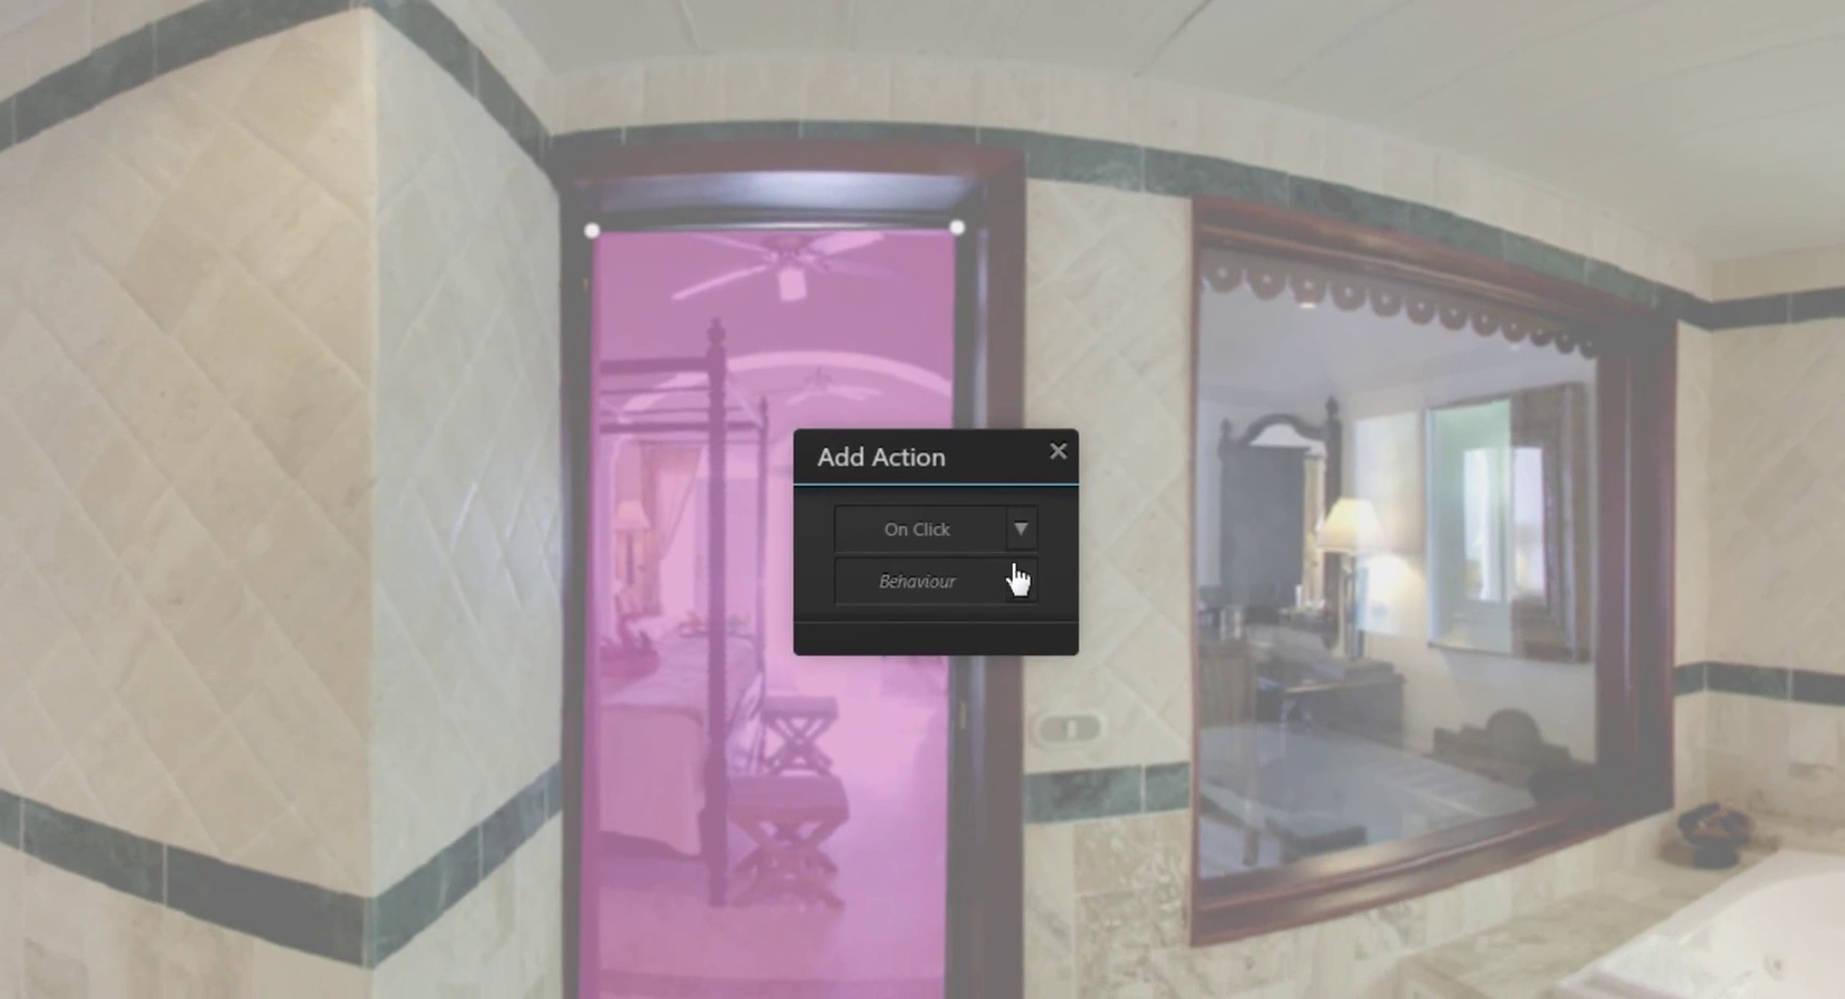
click(1018, 580)
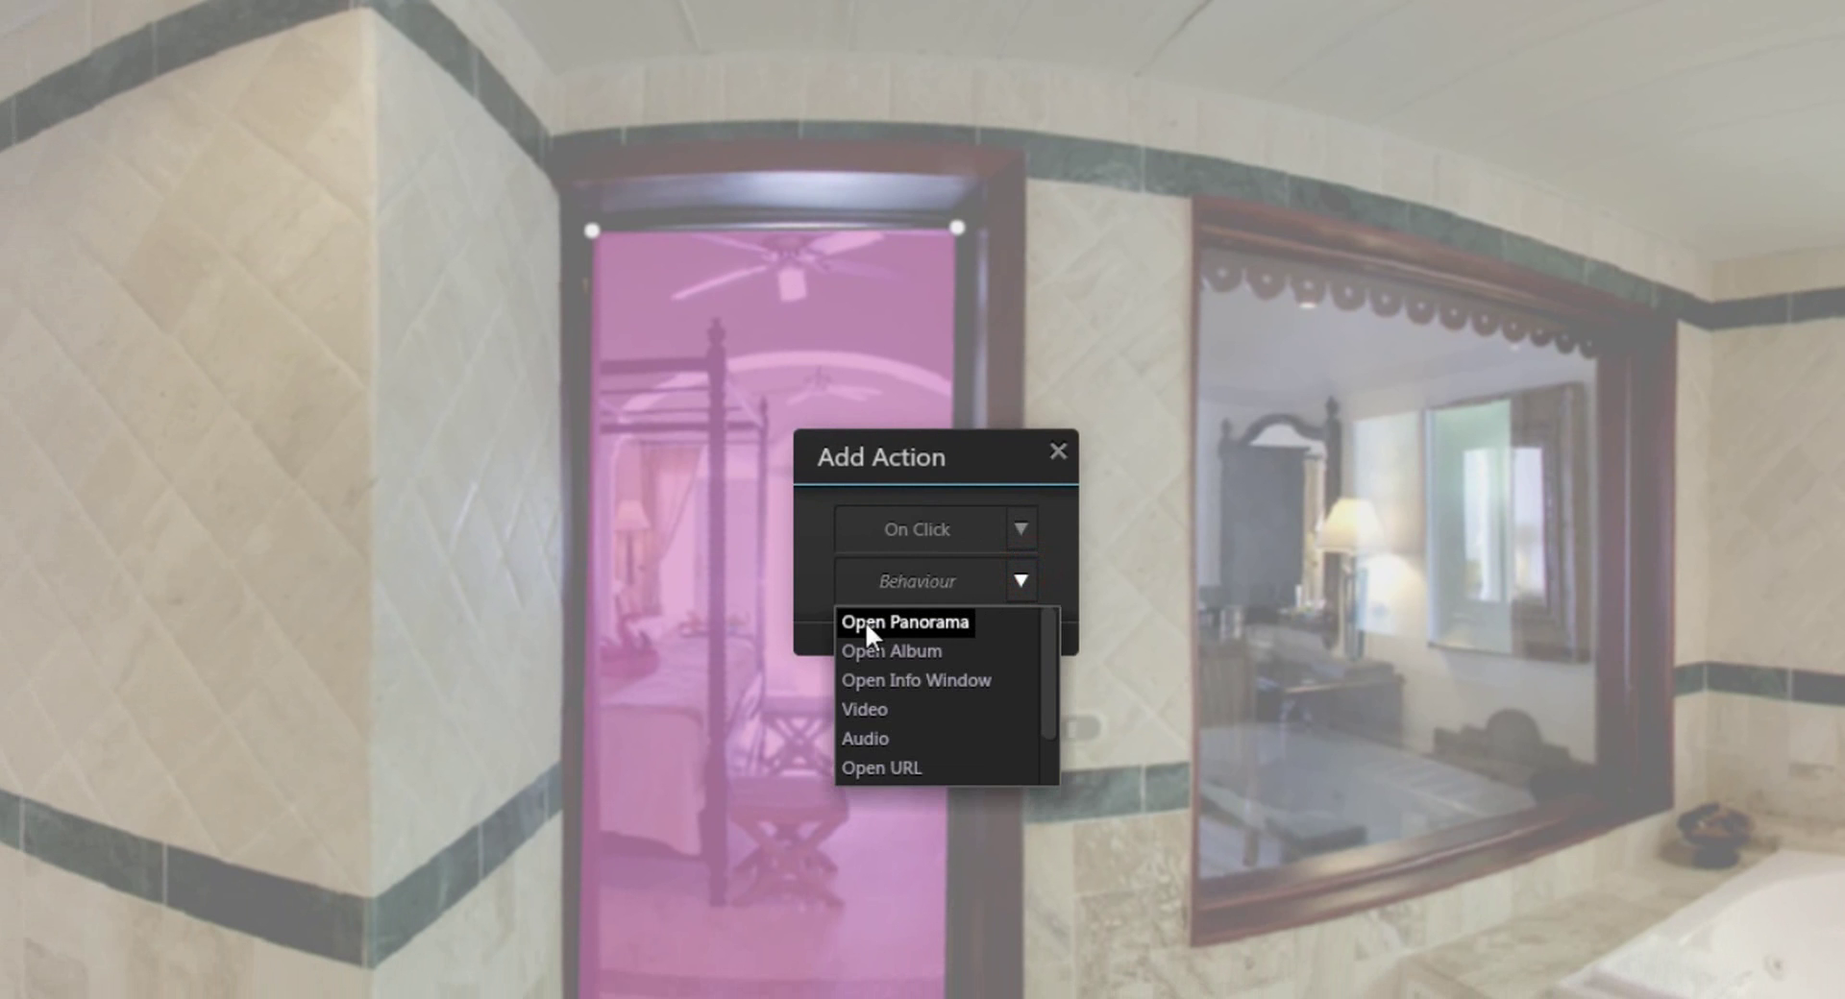
click(890, 622)
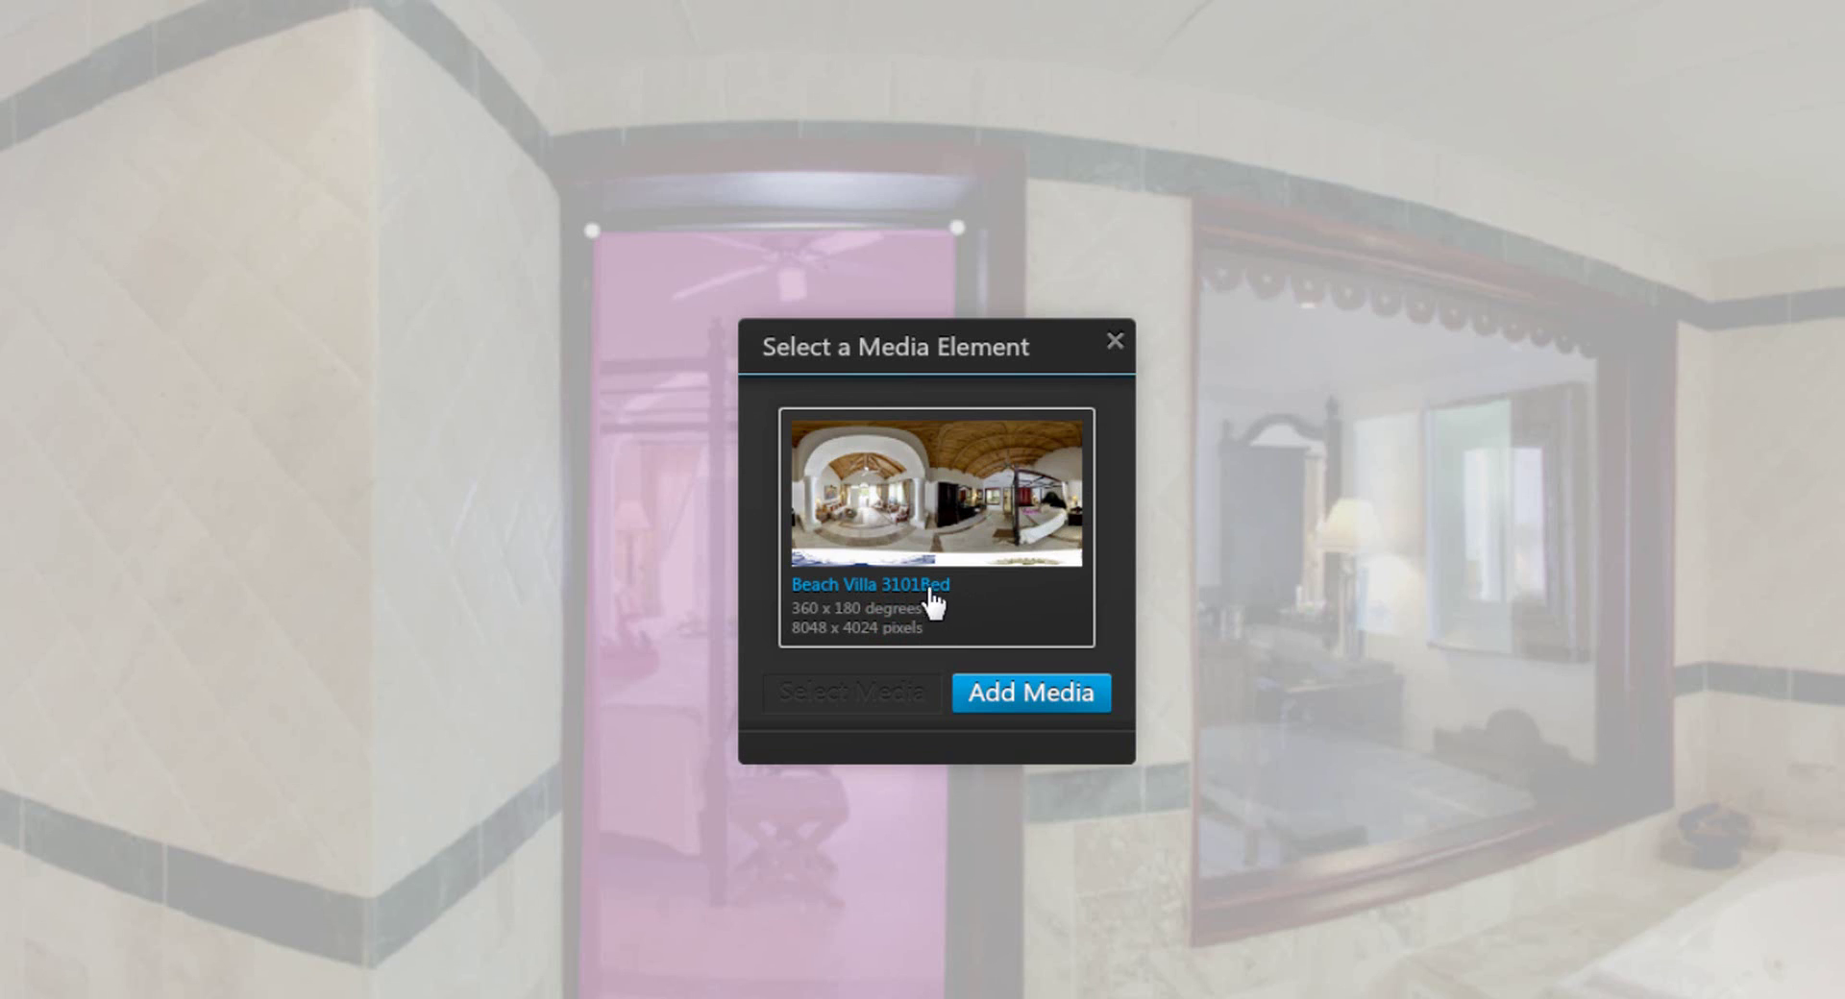
click(966, 524)
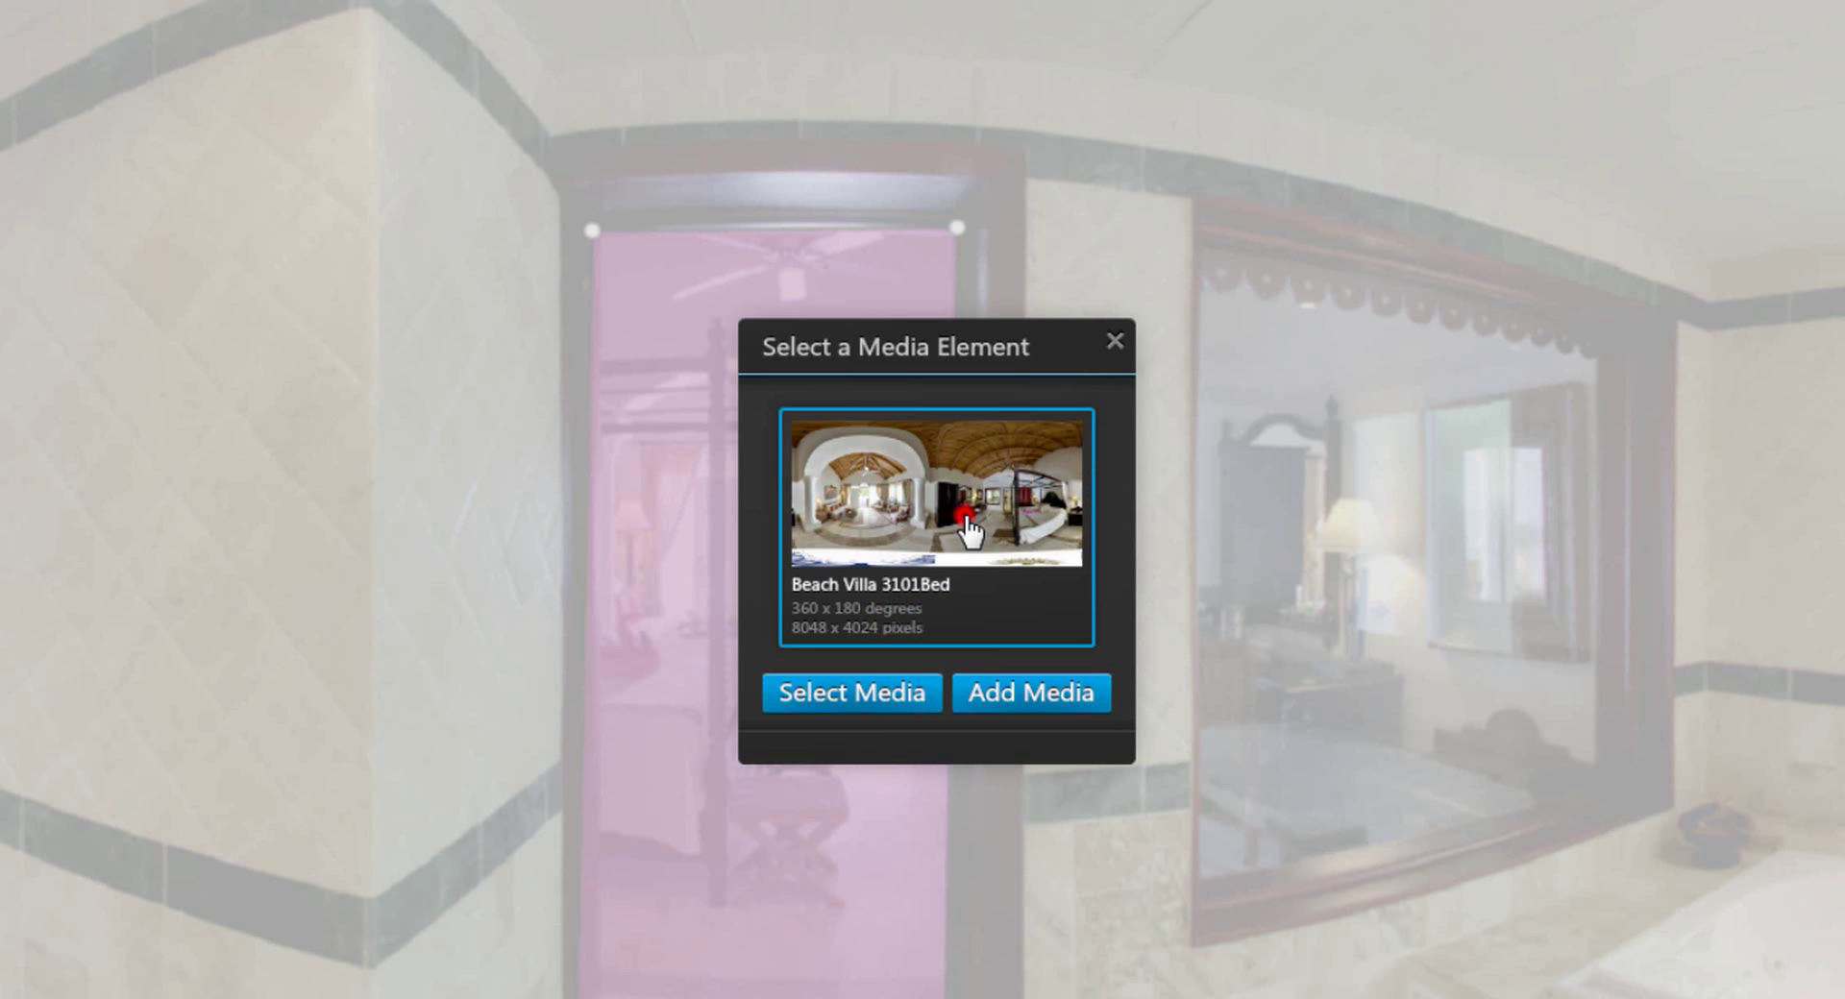
click(845, 697)
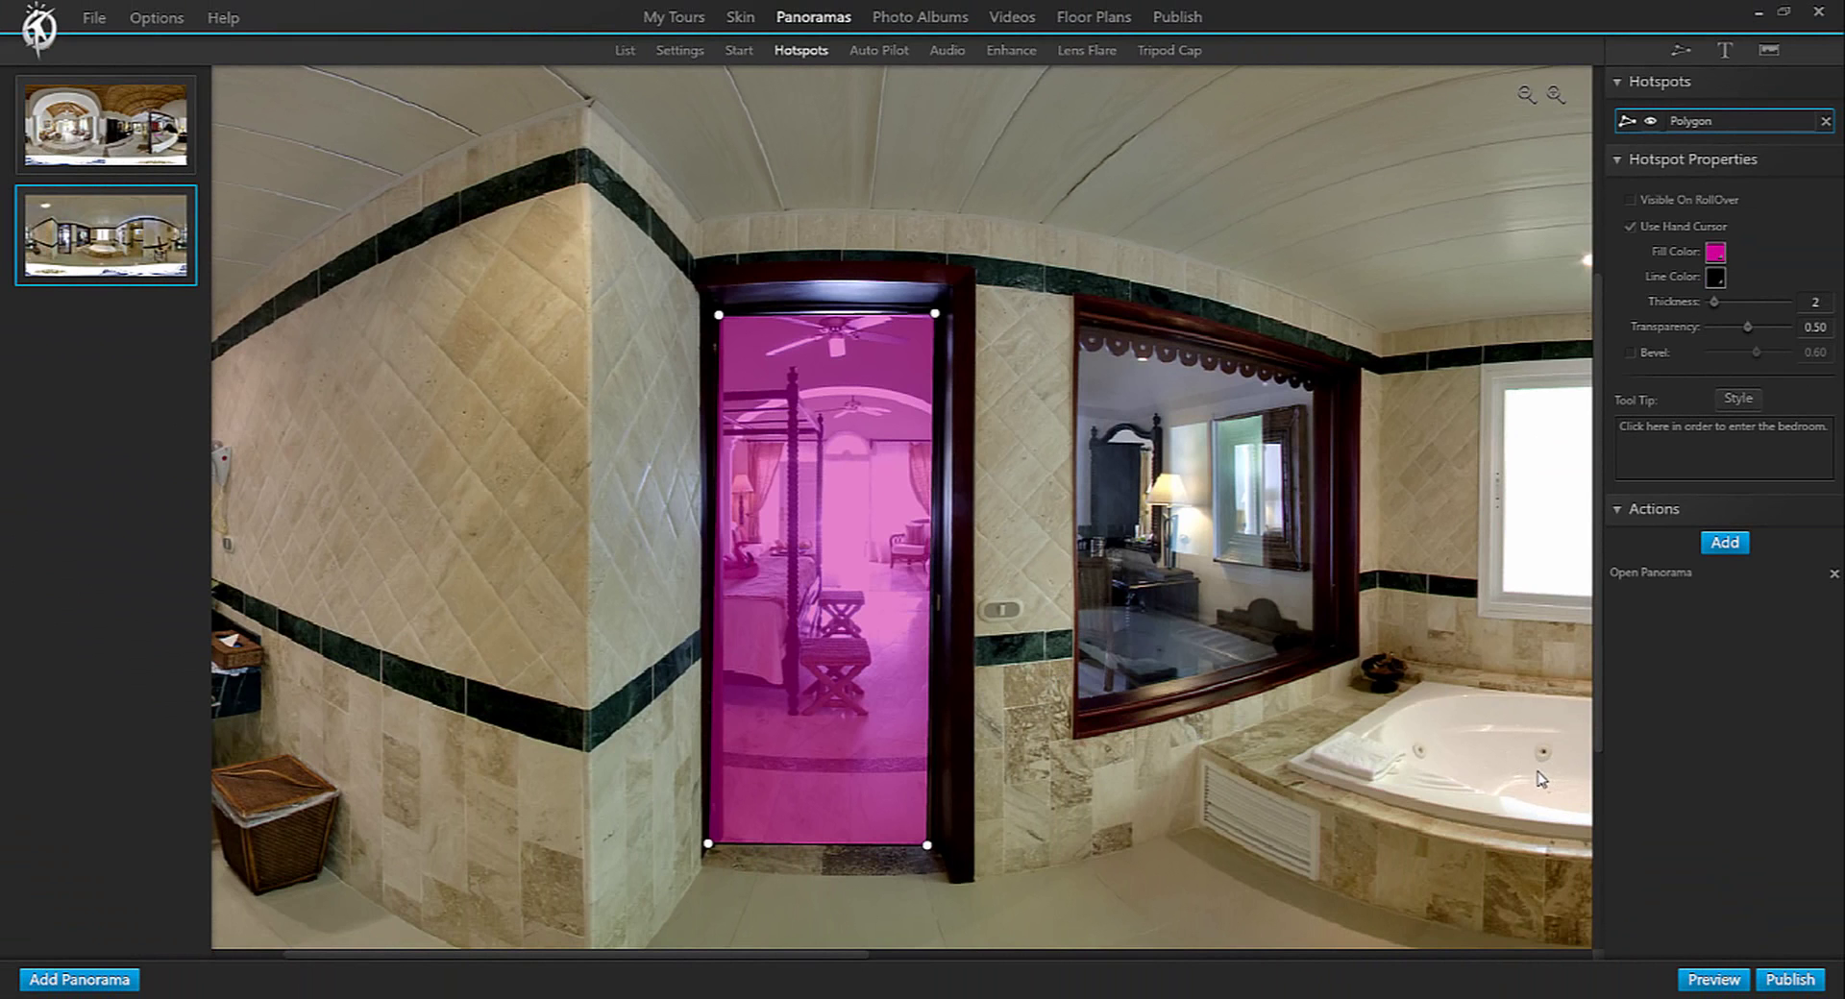
Step: Set the bathroom hotspot to Visible On RollOver and start the tour Preview
double_click(1691, 121)
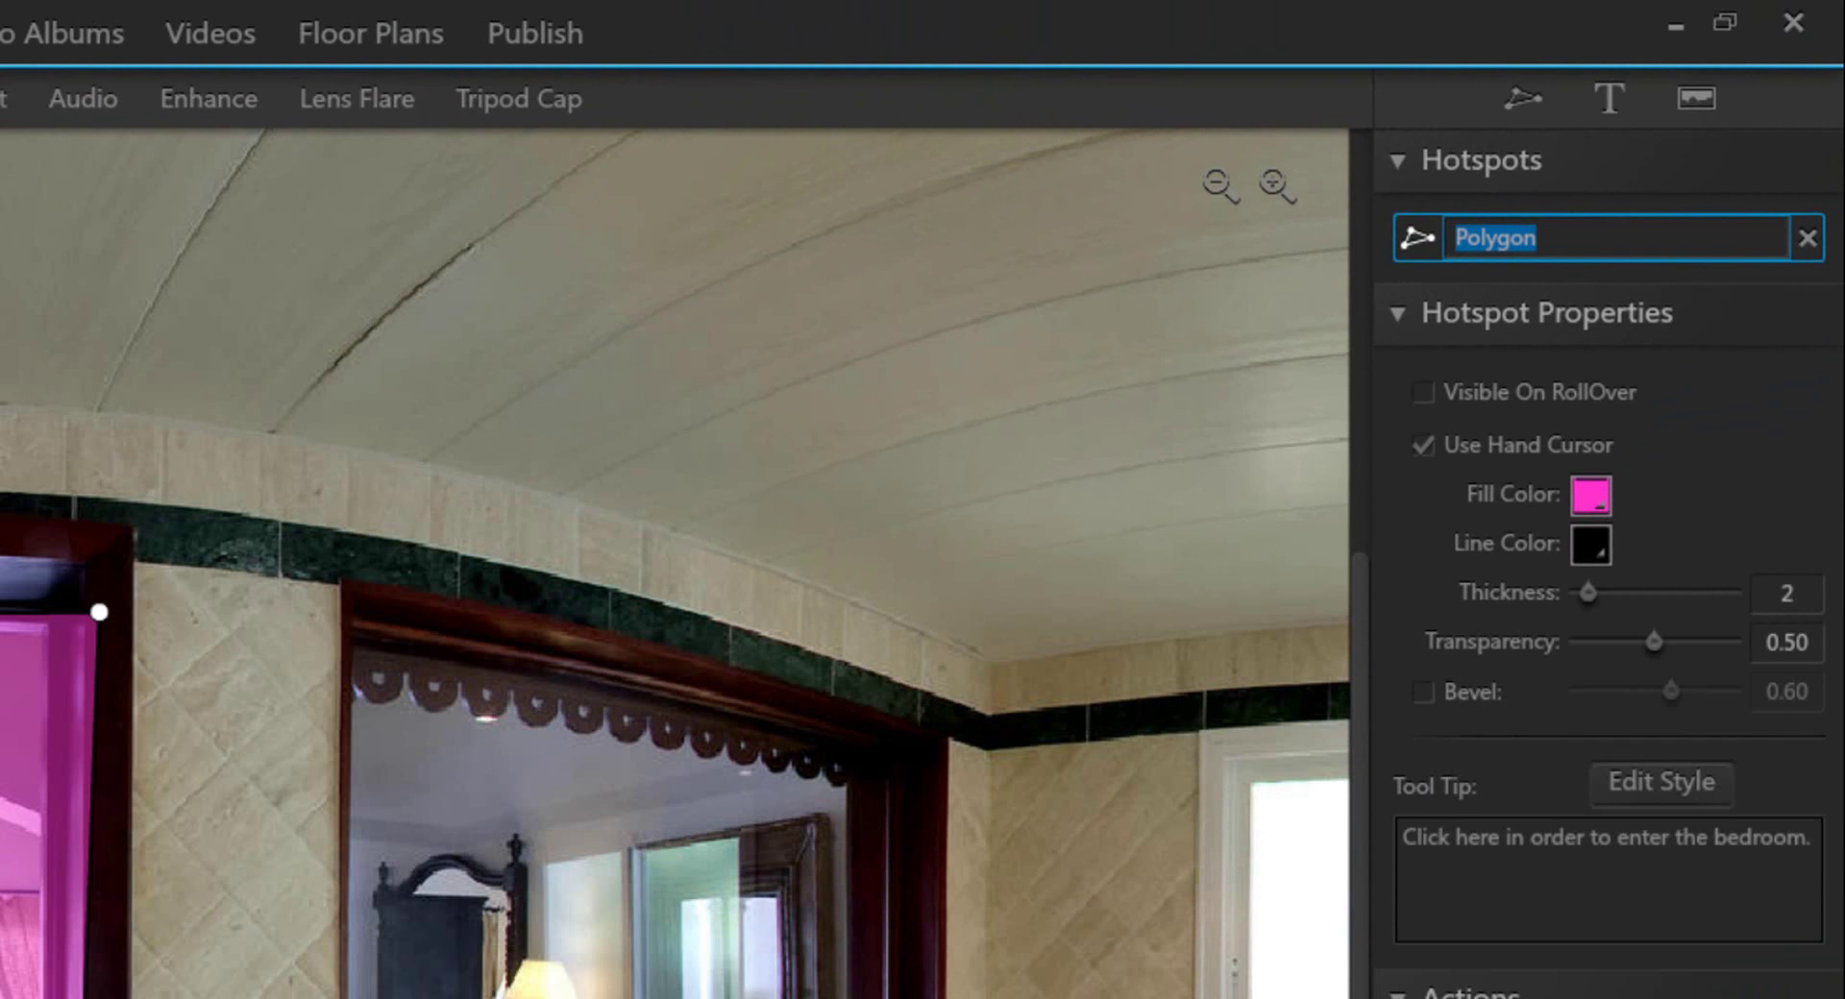
click(1423, 388)
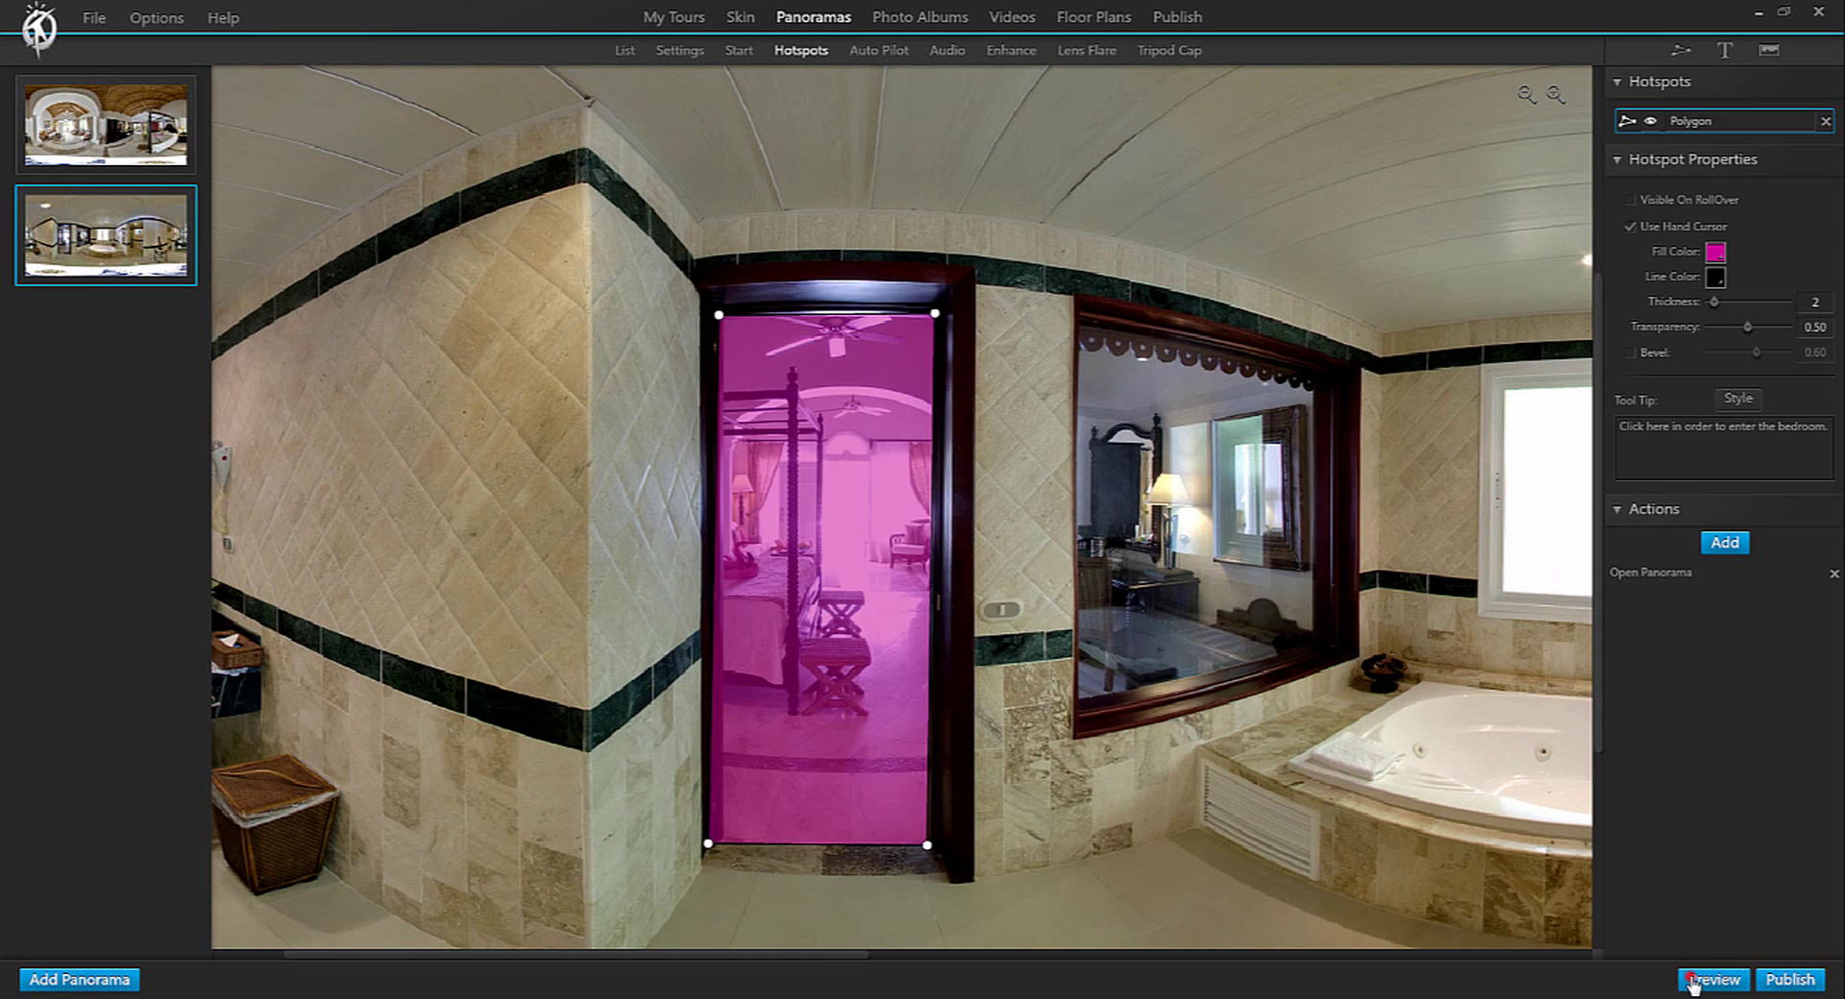
click(1691, 978)
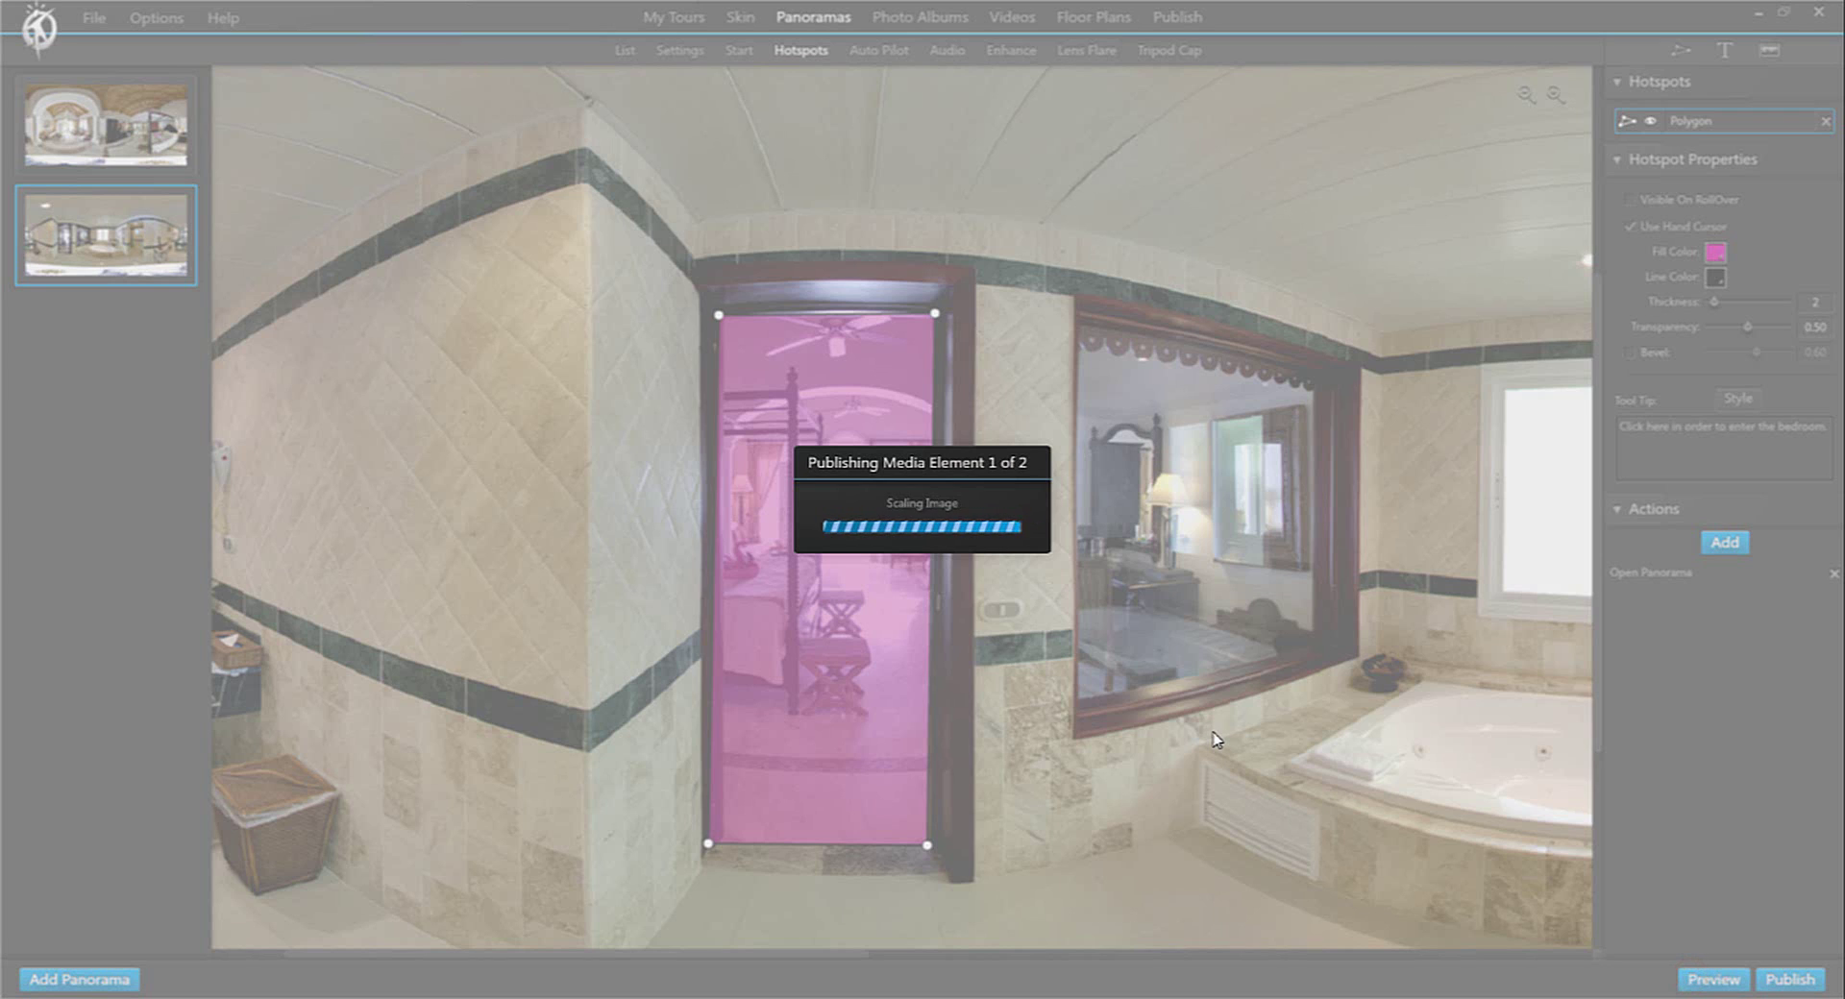